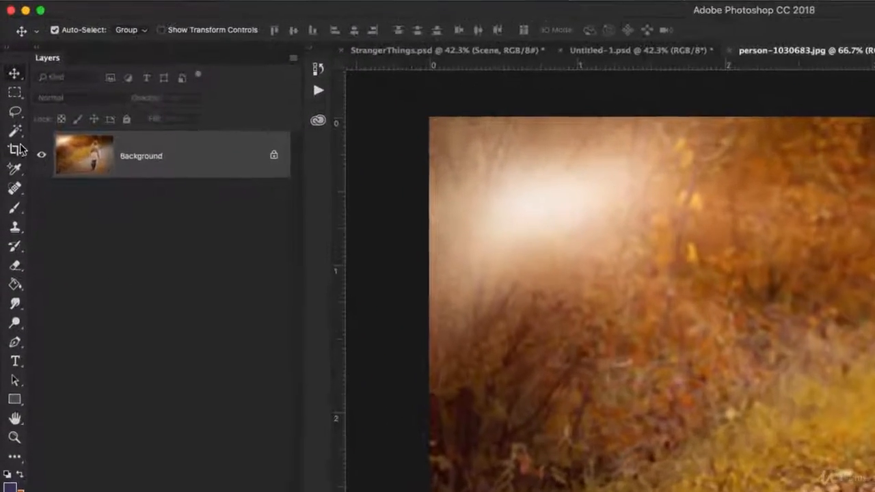
# - Select the girl from head to boots with the Quick Selection tool
pyautogui.click(15, 132)
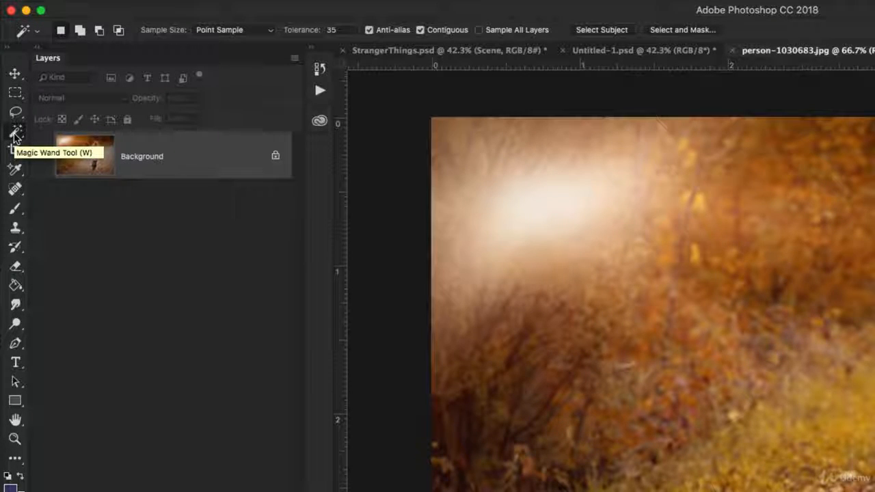
pyautogui.rightClick(15, 133)
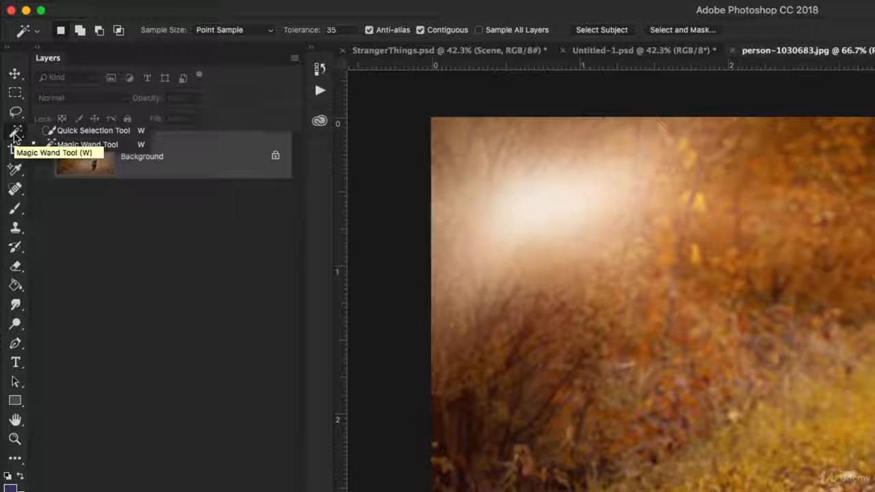
pyautogui.click(73, 132)
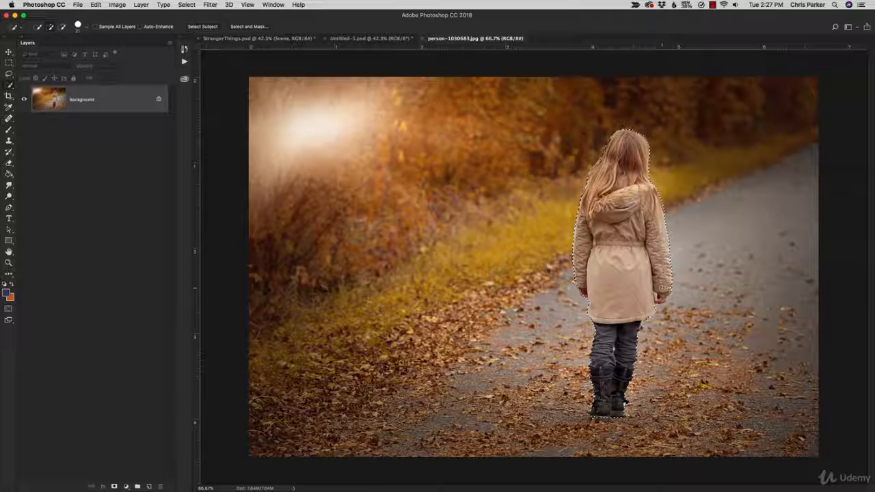
# - Preview the selection around the girl's hand and coat hem as a Quick Mask overlay
pyautogui.press('z')
pyautogui.moveTo(716, 319); pyautogui.dragTo(717, 320)
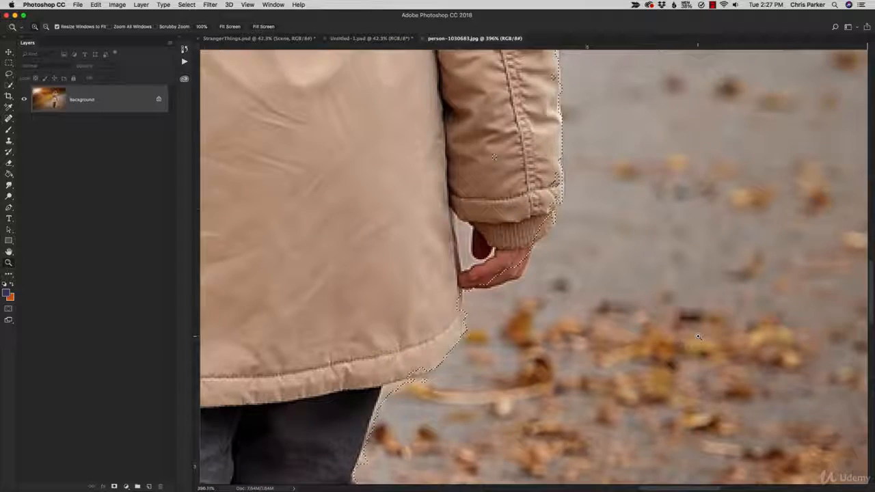
pyautogui.click(8, 309)
pyautogui.press('q')
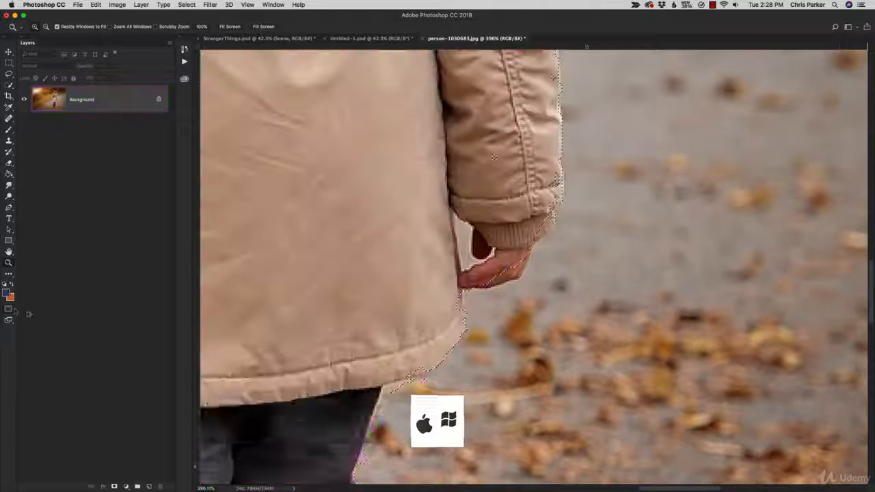
pyautogui.click(8, 309)
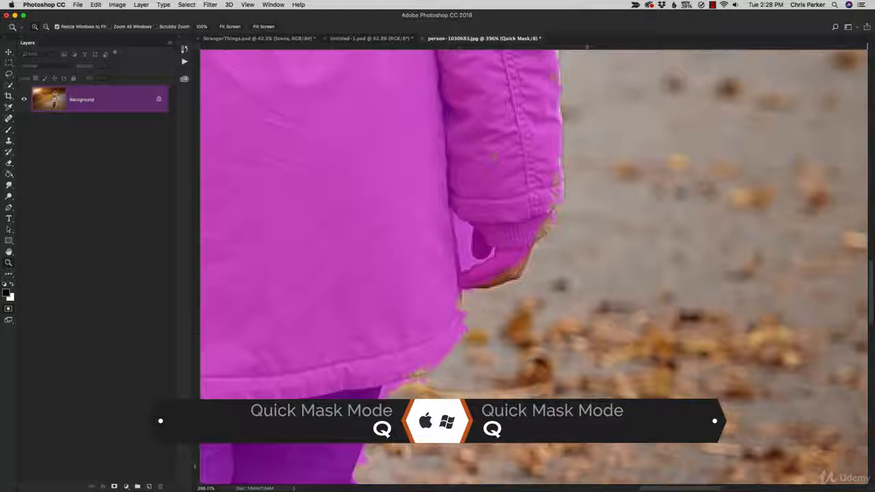
# - Change the Quick Mask overlay colour to dark red, RGB 161, 17, 17
pyautogui.doubleClick(9, 309)
pyautogui.click(367, 215)
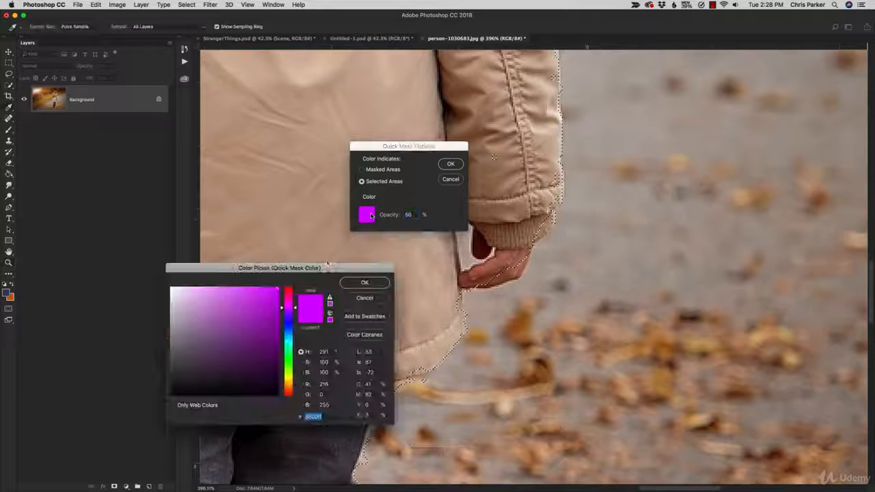
pyautogui.moveTo(288, 308); pyautogui.dragTo(289, 288)
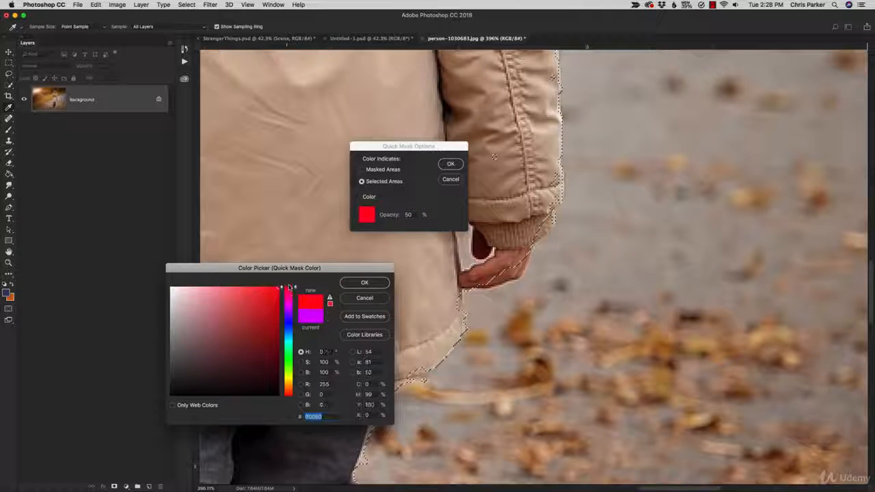
pyautogui.click(266, 307)
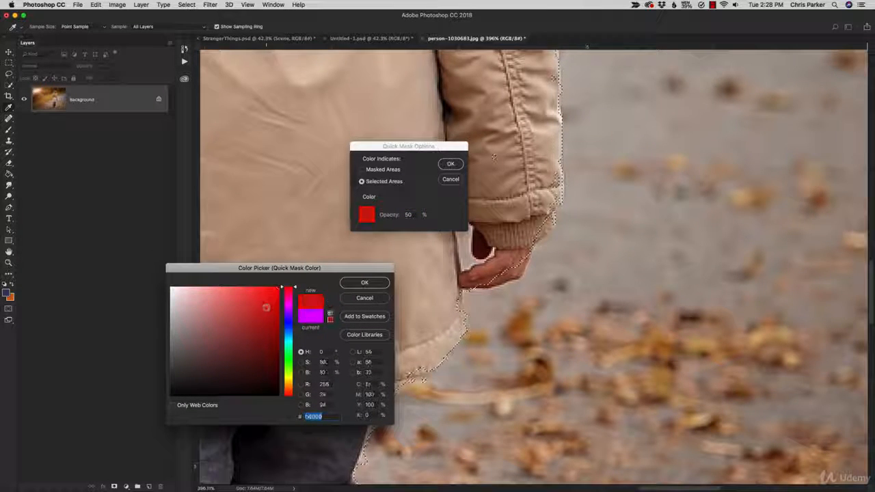
pyautogui.click(267, 327)
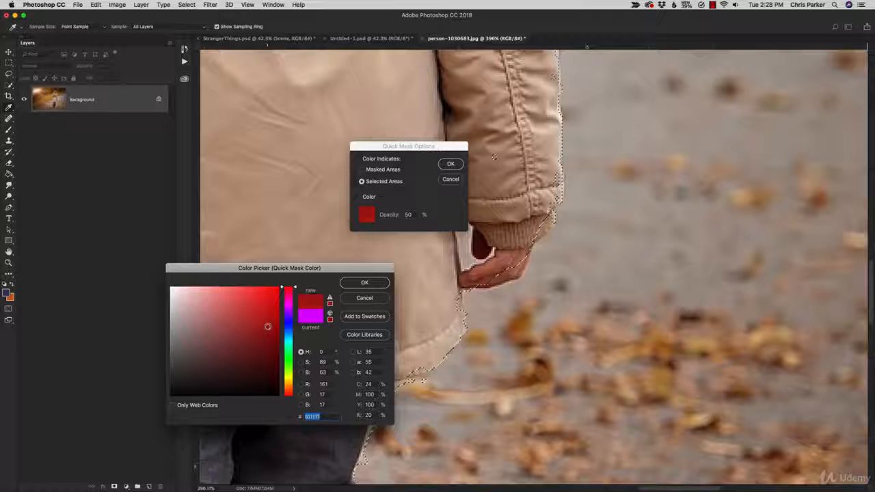
pyautogui.click(364, 283)
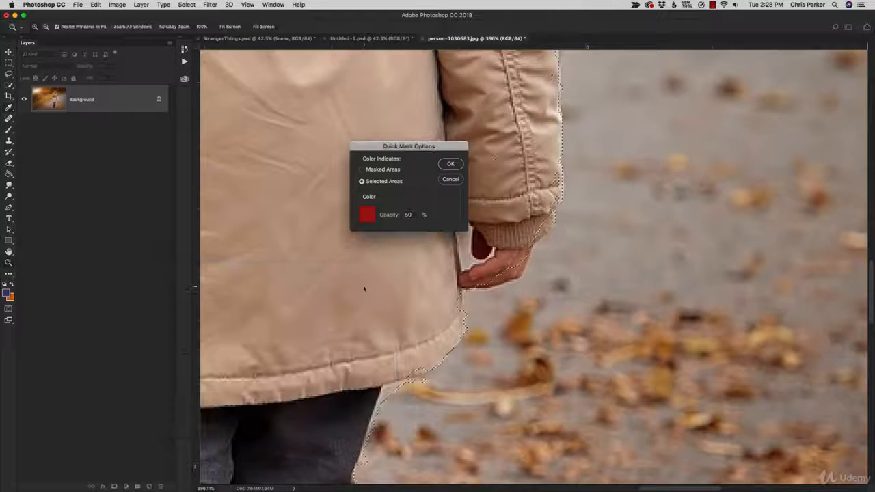
pyautogui.click(445, 166)
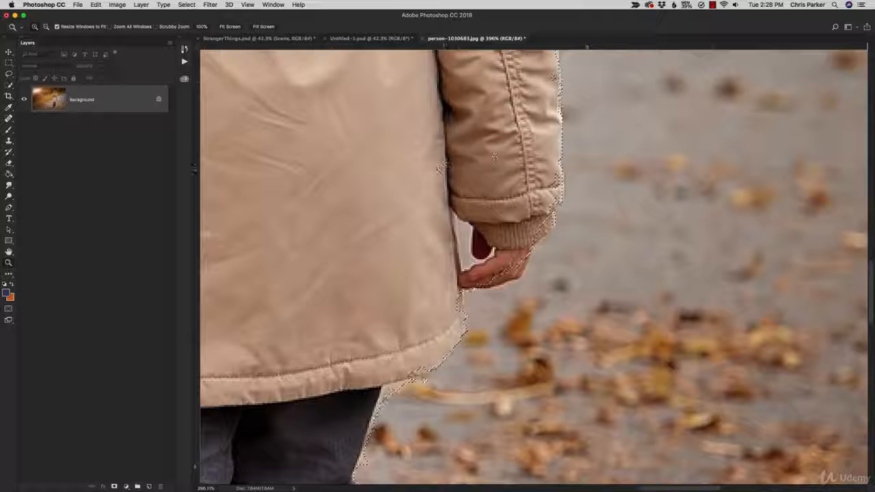
# - In Quick Mask mode, brush black over the missed sleeve, cuff and hand edges, and white over the gap between hand and coat
pyautogui.press('q')
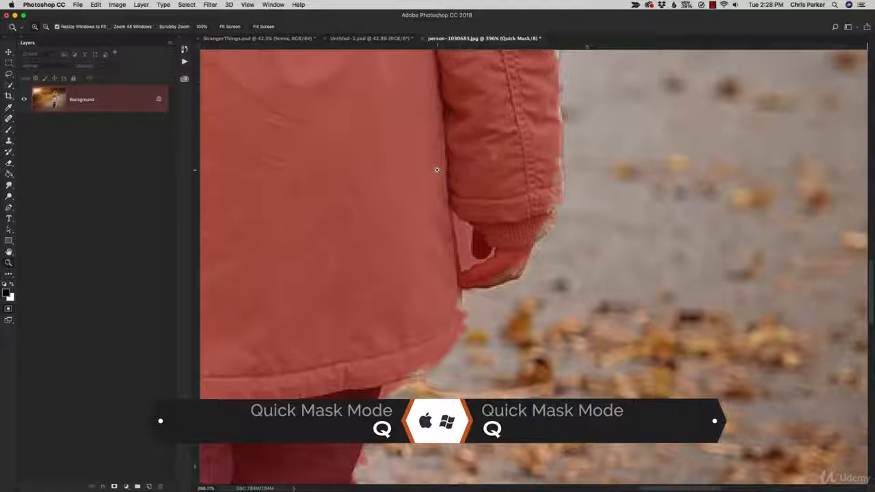
pyautogui.press('b')
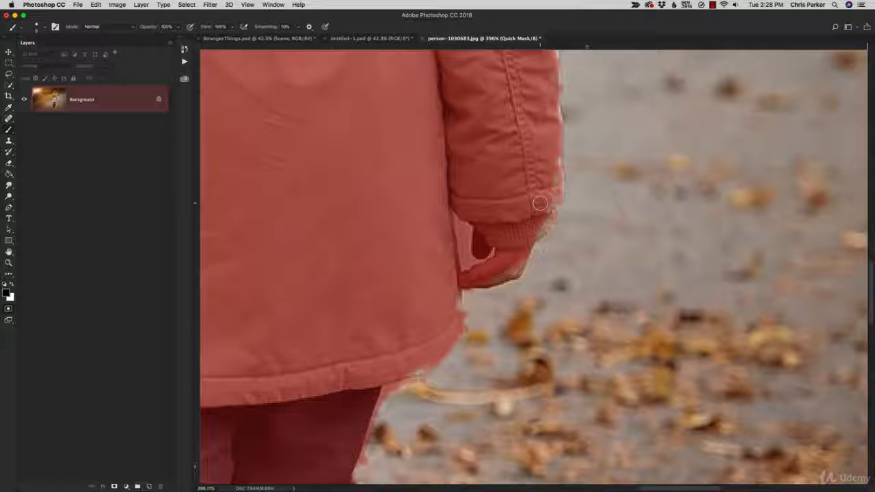
pyautogui.moveTo(545, 219)
pyautogui.mouseDown()
pyautogui.moveTo(513, 270)
pyautogui.moveTo(489, 277)
pyautogui.moveTo(519, 261)
pyautogui.moveTo(564, 186)
pyautogui.moveTo(558, 205)
pyautogui.moveTo(550, 169)
pyautogui.moveTo(553, 48)
pyautogui.moveTo(557, 179)
pyautogui.mouseUp()
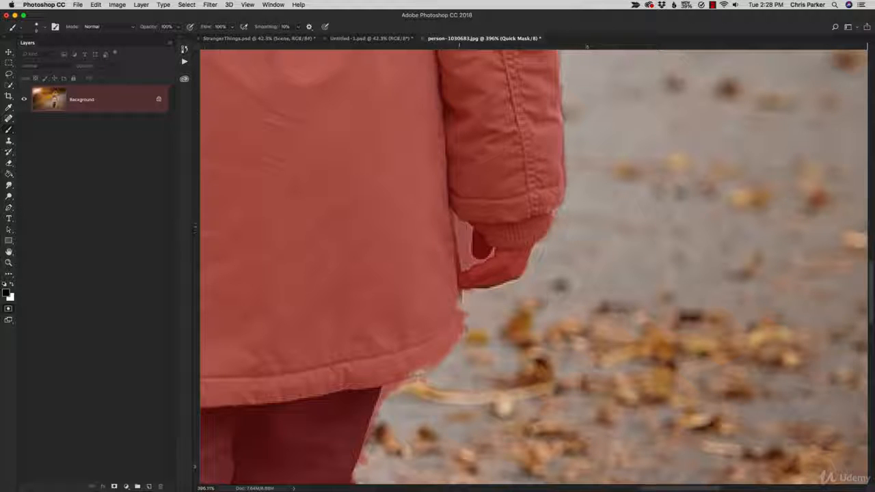
pyautogui.press('x')
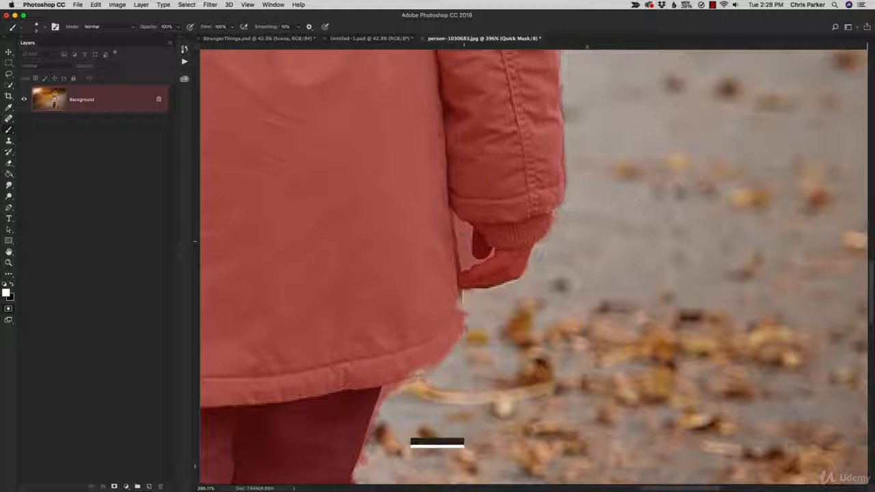
pyautogui.moveTo(465, 239)
pyautogui.mouseDown()
pyautogui.moveTo(456, 223)
pyautogui.moveTo(465, 266)
pyautogui.moveTo(474, 261)
pyautogui.moveTo(462, 234)
pyautogui.moveTo(462, 254)
pyautogui.mouseUp()
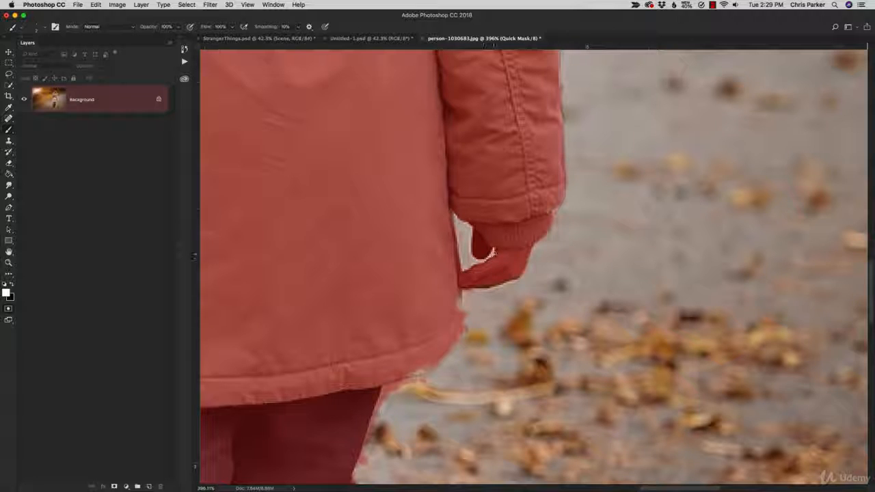
# - Refine the mask along the coat hem and right trouser leg, brushing black over missed parts and white over the overspill
pyautogui.press('x')
pyautogui.moveTo(456, 296)
pyautogui.mouseDown()
pyautogui.moveTo(454, 339)
pyautogui.moveTo(428, 369)
pyautogui.moveTo(425, 287)
pyautogui.moveTo(453, 194)
pyautogui.moveTo(432, 391)
pyautogui.moveTo(508, 306)
pyautogui.moveTo(587, 142)
pyautogui.mouseUp()
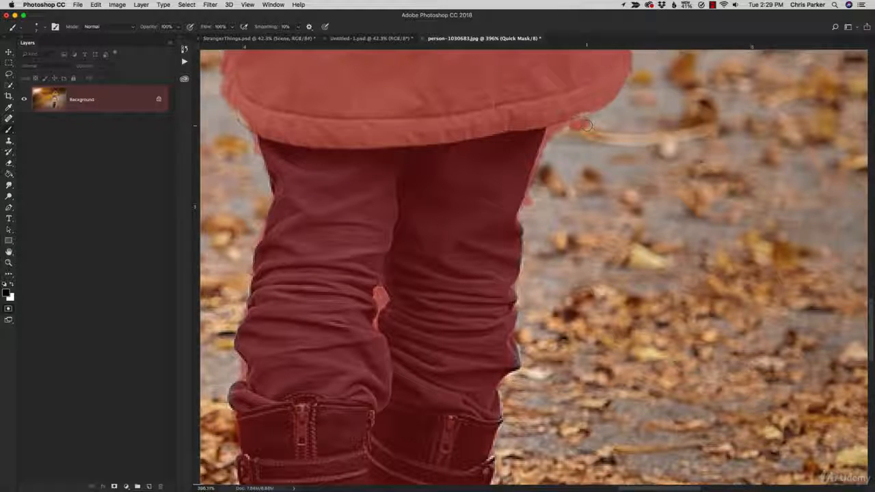
pyautogui.press('x')
pyautogui.moveTo(587, 125)
pyautogui.mouseDown()
pyautogui.moveTo(561, 129)
pyautogui.moveTo(542, 152)
pyautogui.moveTo(520, 226)
pyautogui.moveTo(517, 335)
pyautogui.mouseUp()
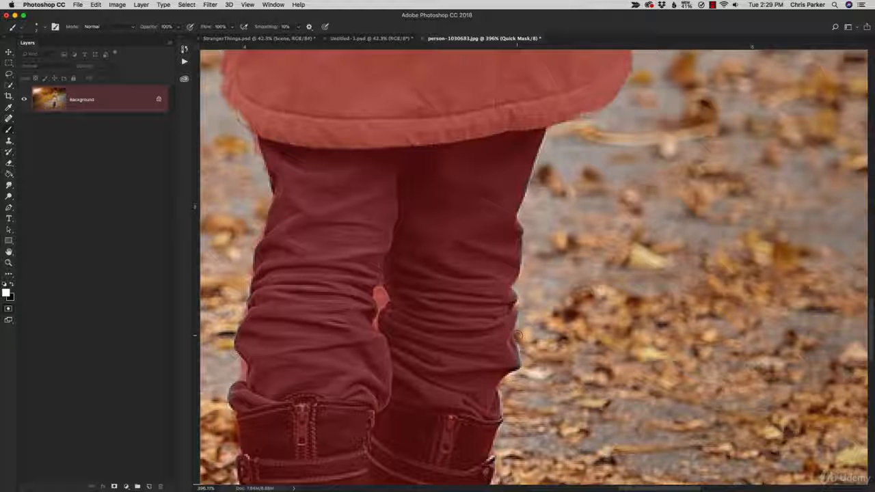
# - Brush the left boot's missing sole into the mask and erase the overspill around the boots and between the legs
pyautogui.scroll(-5, 518, 336)
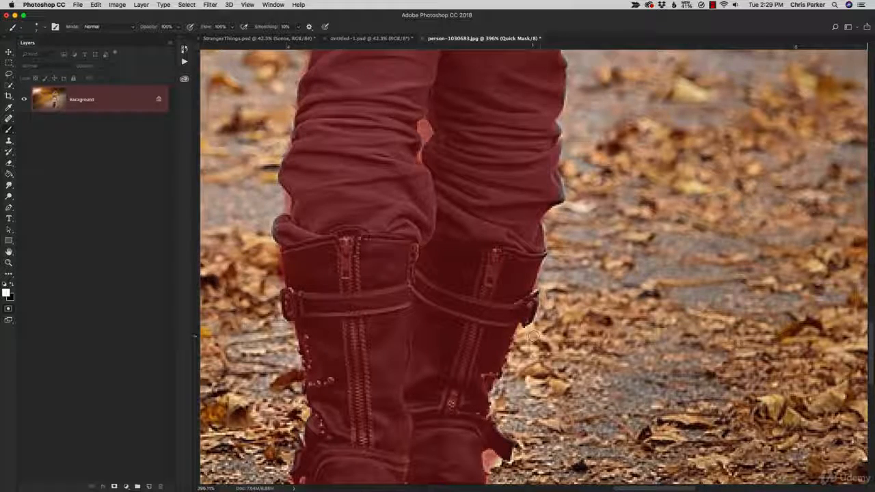
pyautogui.scroll(-5, 430, 131)
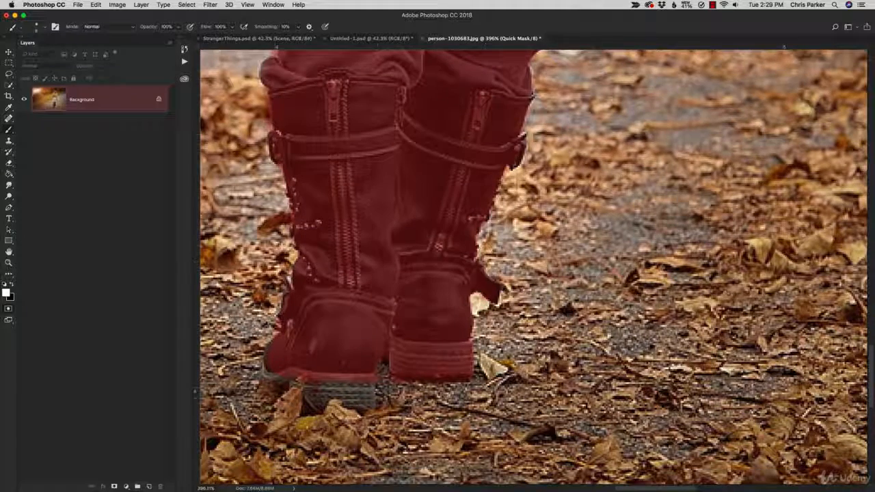
pyautogui.press('x')
pyautogui.moveTo(369, 374)
pyautogui.mouseDown()
pyautogui.moveTo(367, 402)
pyautogui.moveTo(326, 398)
pyautogui.mouseUp()
pyautogui.press('x')
pyautogui.scroll(6, 272, 329)
pyautogui.press('x')
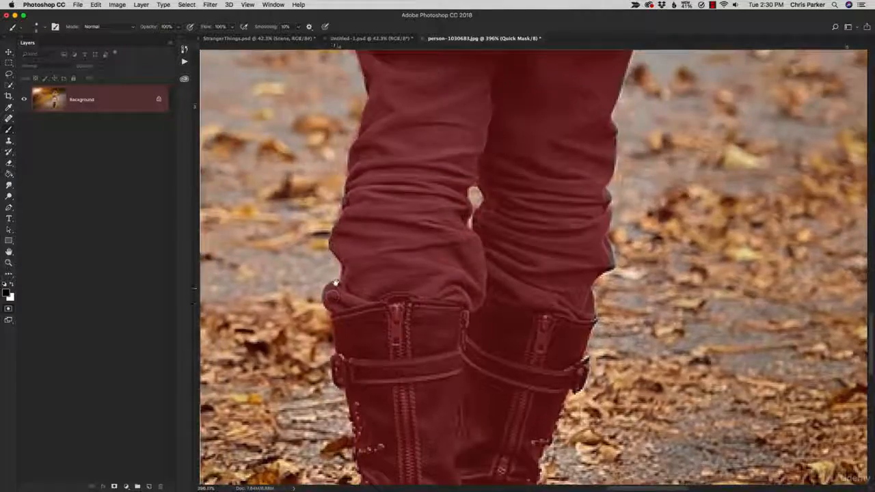
# - Refine the mask along the girl's left sleeve and hand, alternating black and white brush strokes
pyautogui.scroll(8, 335, 282)
pyautogui.press('x')
pyautogui.press('x')
pyautogui.press('x')
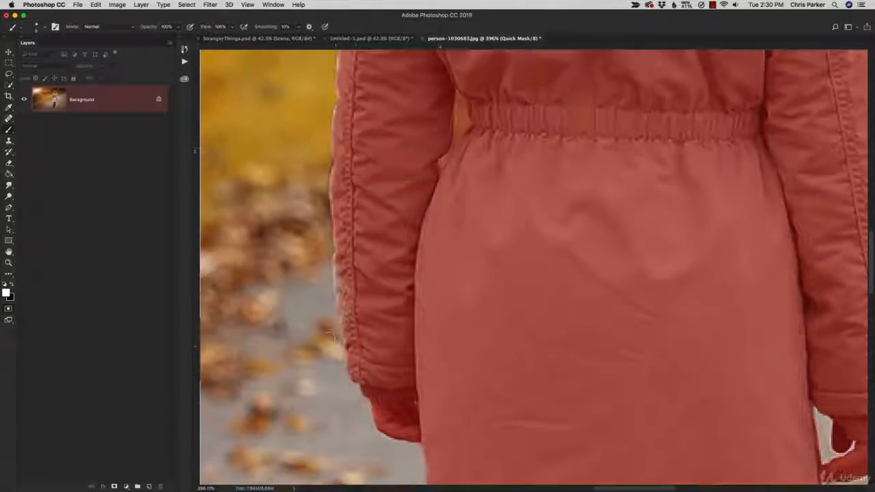
pyautogui.press('x')
pyautogui.scroll(6, 338, 280)
pyautogui.press('x')
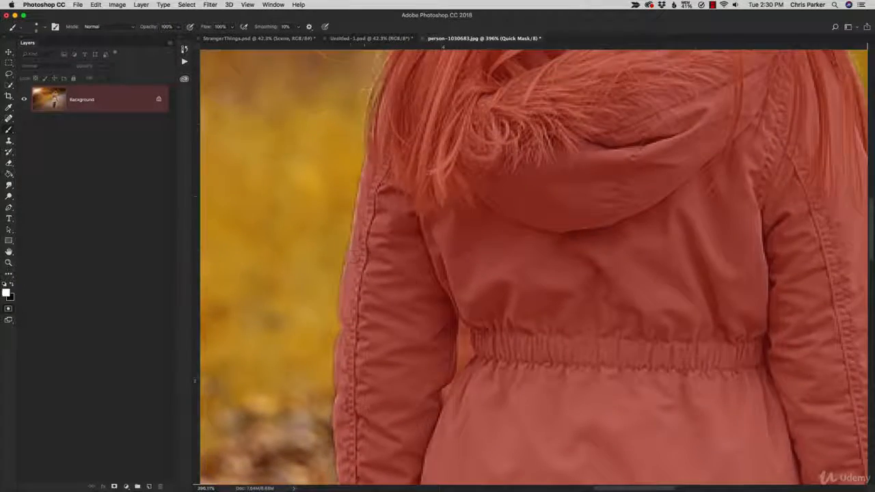
# - Refine the mask edge around the girl's hair and along her right sleeve with black and white brush strokes
pyautogui.press('x')
pyautogui.scroll(10, 367, 352)
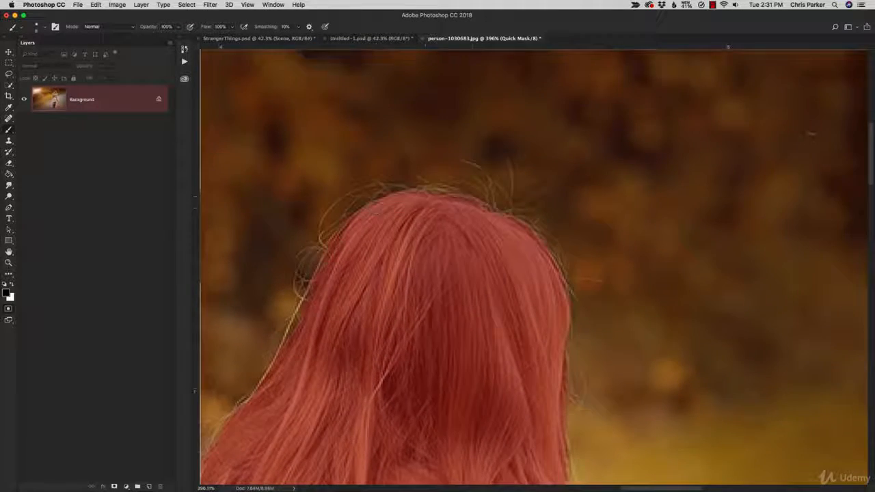
pyautogui.scroll(-12, 437, 191)
pyautogui.press('x')
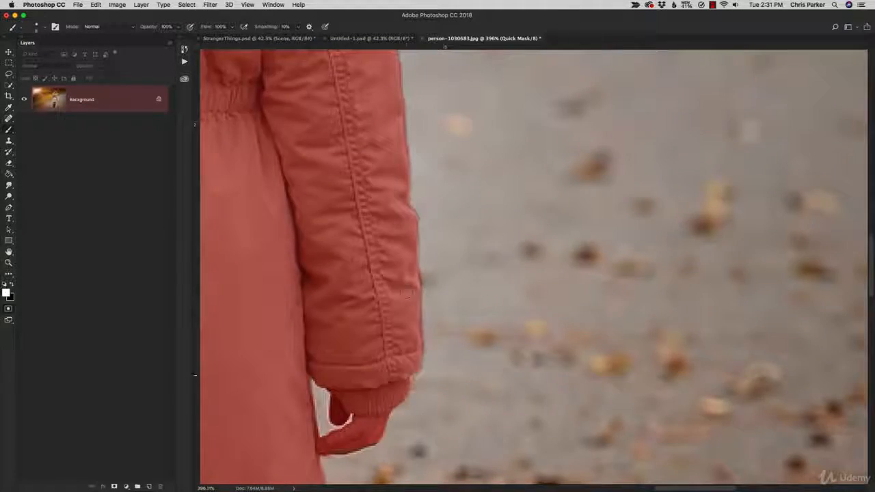
# - Leave Quick Mask mode and turn the refined selection into a layer mask that hides the photo's background
pyautogui.click(8, 308)
pyautogui.press('super+0')
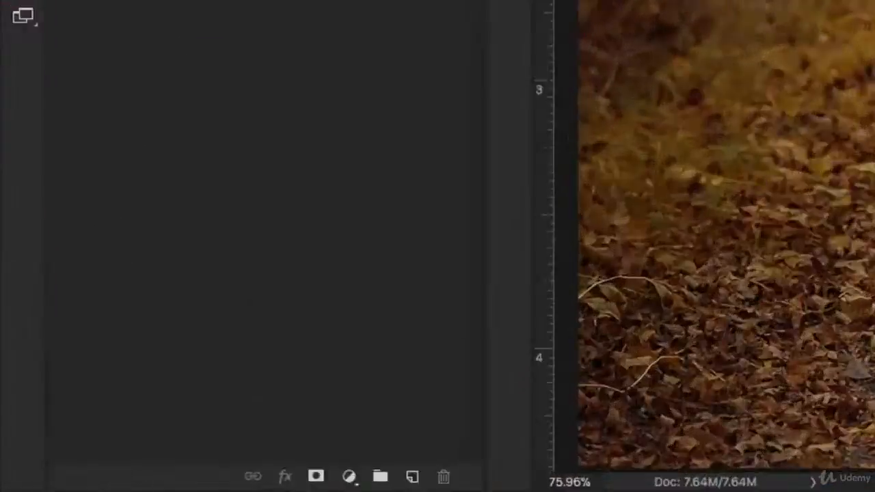
pyautogui.click(316, 476)
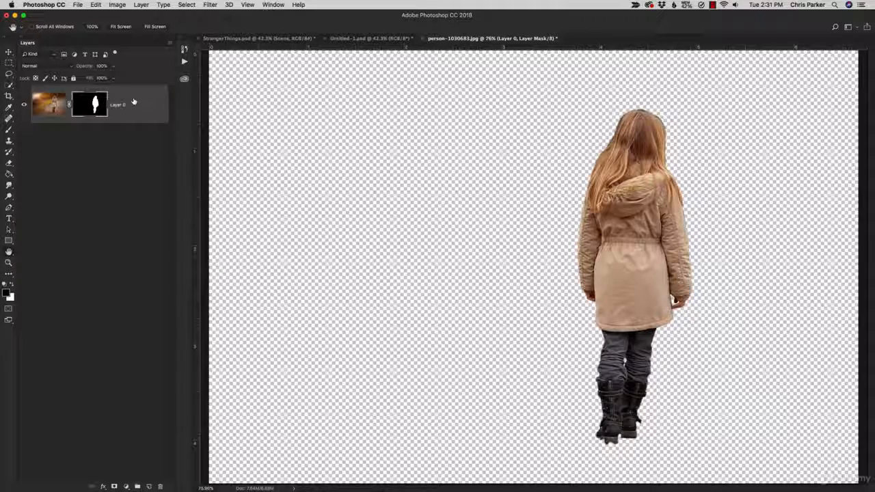
# - Copy the masked girl layer into Untitled-1.psd over the dirt road and flip it horizontally with Free Transform
pyautogui.moveTo(133, 102); pyautogui.dragTo(700, 460)
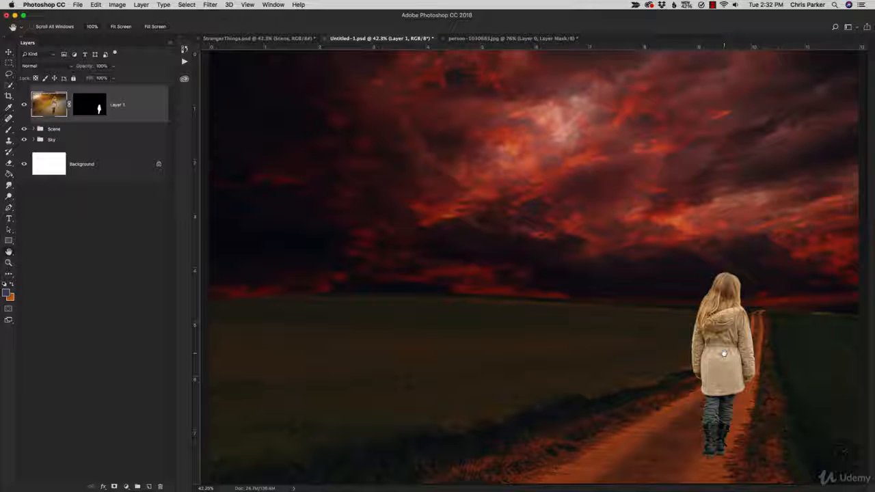
pyautogui.press('v')
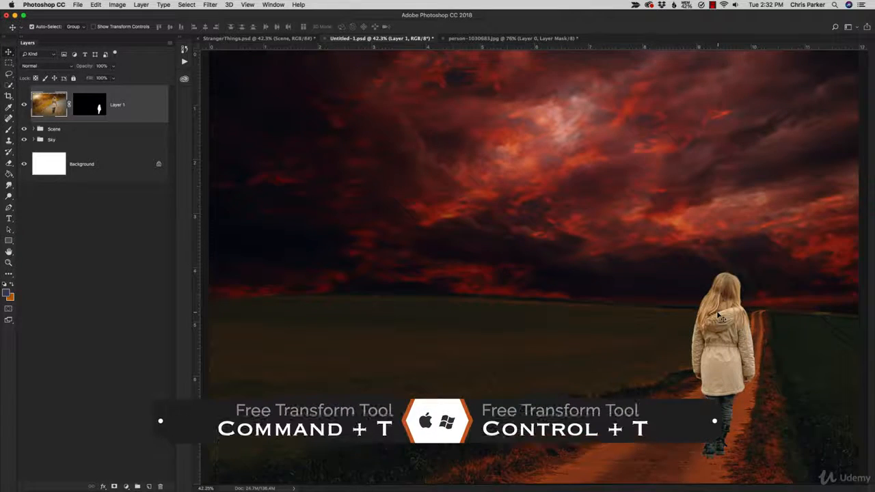
pyautogui.press('super+t')
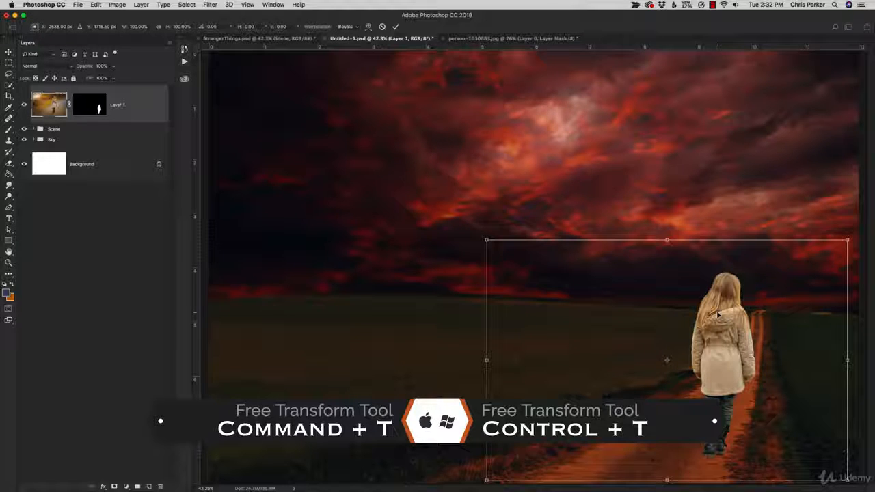
pyautogui.rightClick(716, 309)
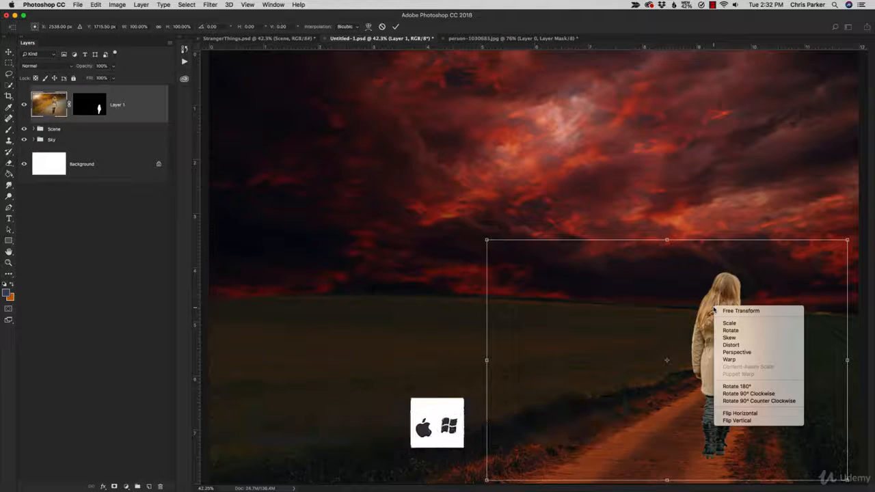
pyautogui.click(735, 412)
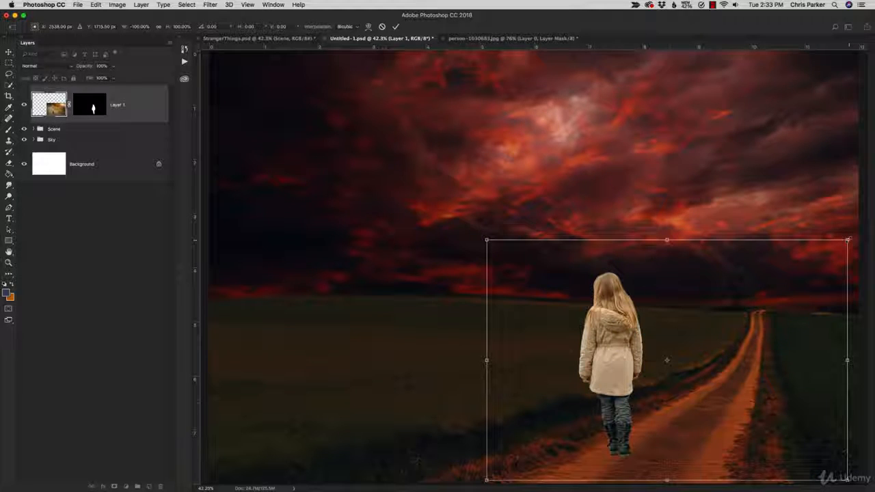
# - Scale the flipped girl down to about 53.5% with Free Transform and stand her on the near left part of the dirt road
pyautogui.moveTo(847, 241); pyautogui.dragTo(718, 347)
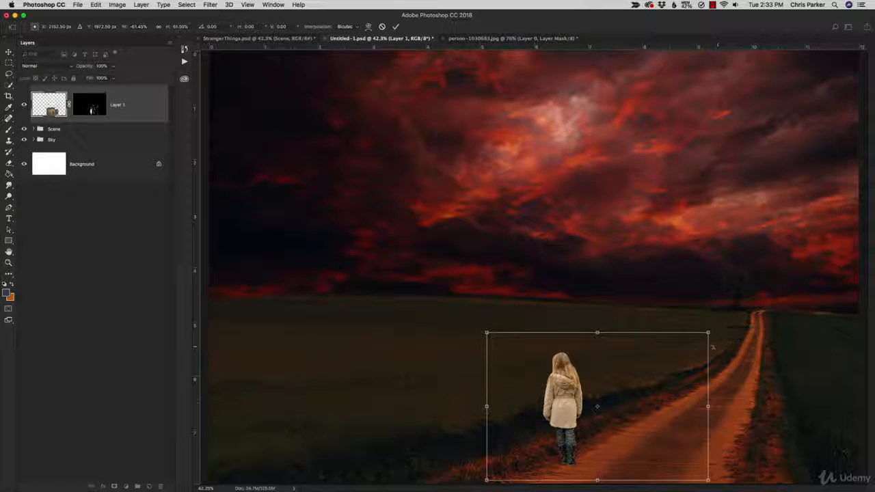
pyautogui.moveTo(552, 398); pyautogui.dragTo(625, 387)
pyautogui.moveTo(779, 319); pyautogui.dragTo(760, 337)
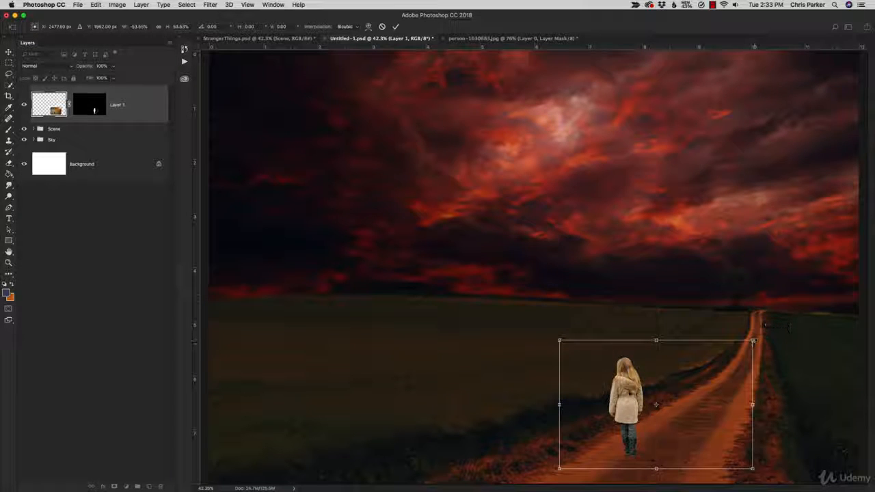
pyautogui.moveTo(627, 390); pyautogui.dragTo(639, 372)
pyautogui.press('Return')
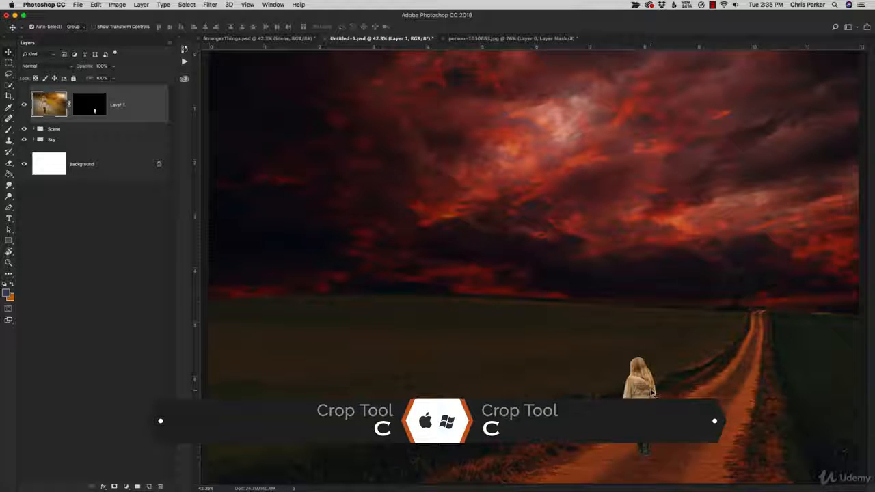
# - Display the Crop tool's rule-of-thirds overlay, place a vertical guide on its right third line, and cancel the crop
pyautogui.press('c')
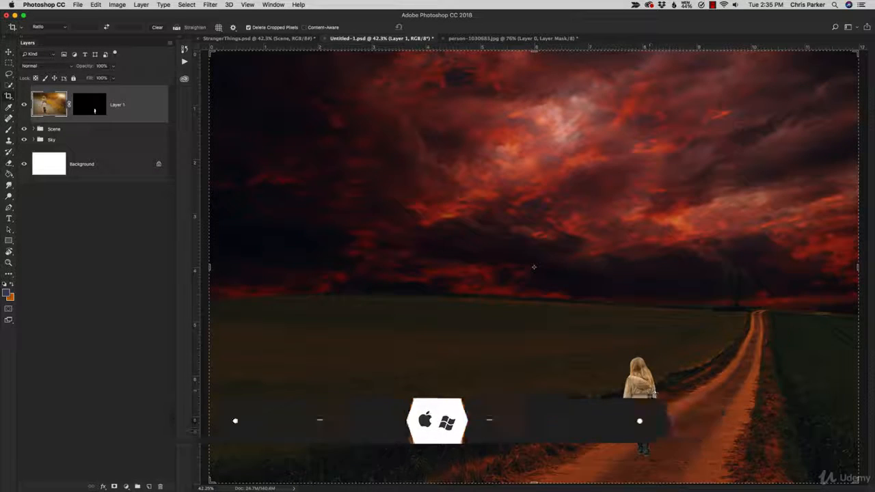
pyautogui.click(211, 52)
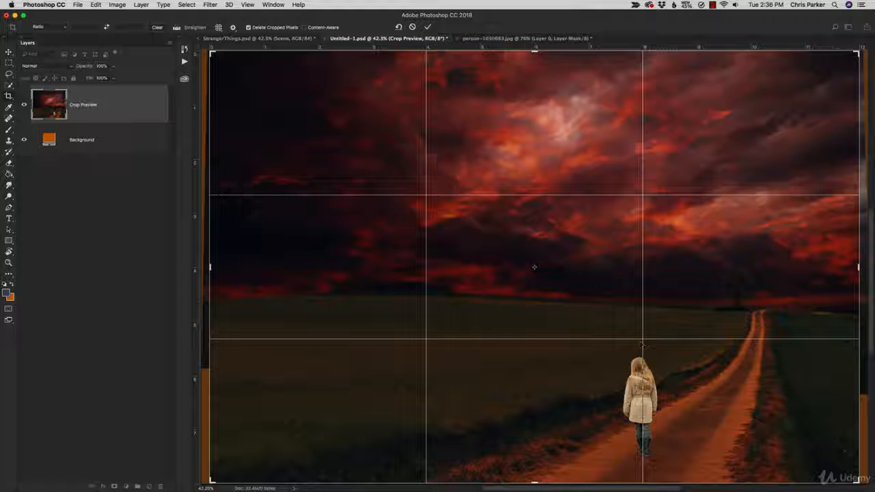
pyautogui.moveTo(197, 374); pyautogui.dragTo(640, 375)
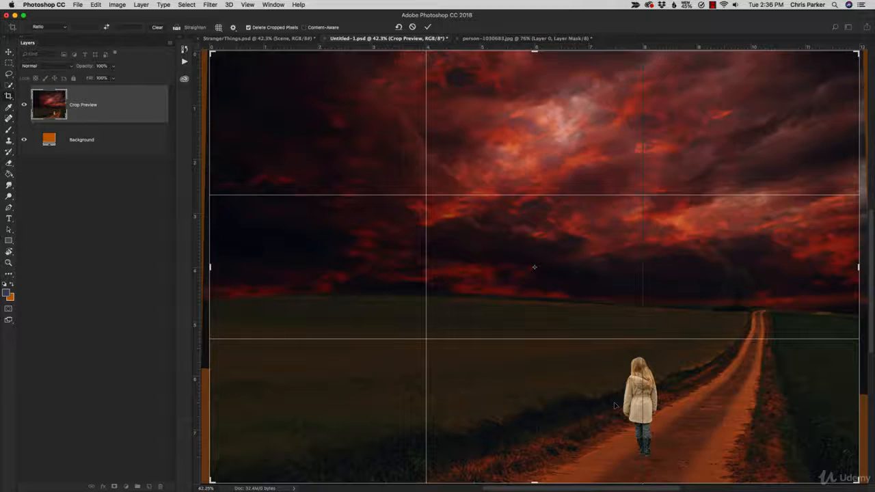
pyautogui.press('Escape')
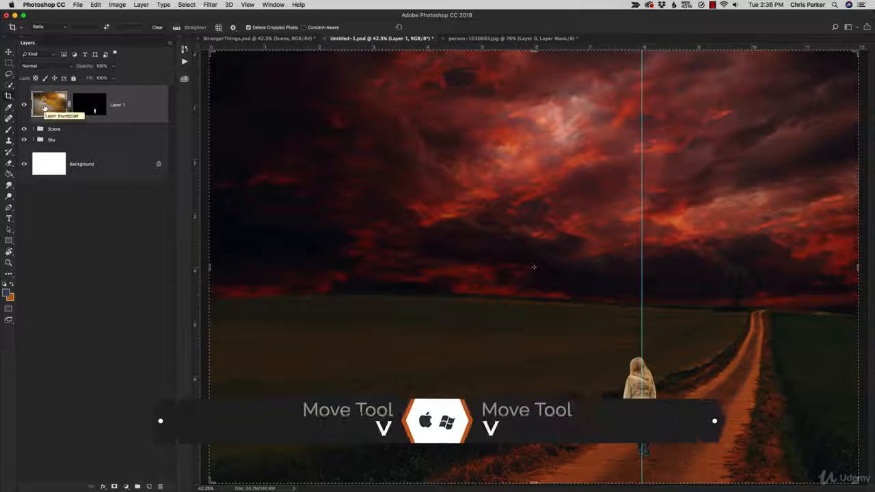
# - Move the girl into line with the vertical guide and hide the guides
pyautogui.press('v')
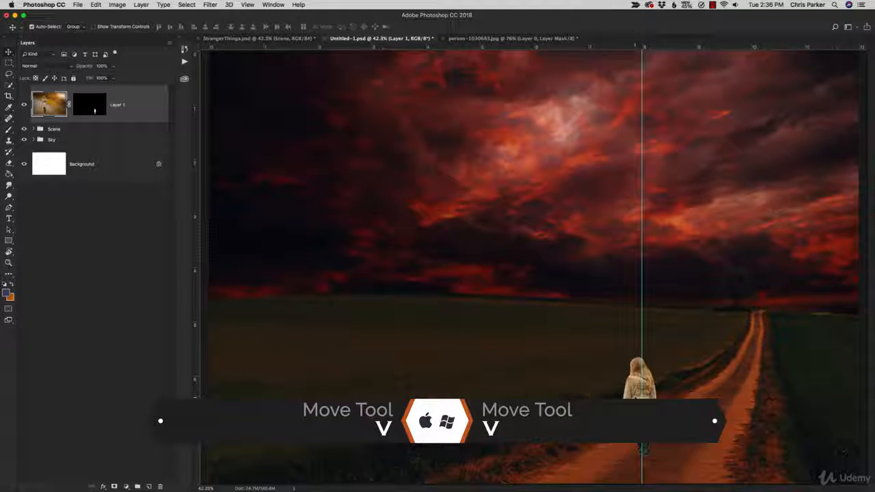
pyautogui.moveTo(649, 375)
pyautogui.mouseDown()
pyautogui.moveTo(664, 380)
pyautogui.moveTo(639, 380)
pyautogui.mouseUp()
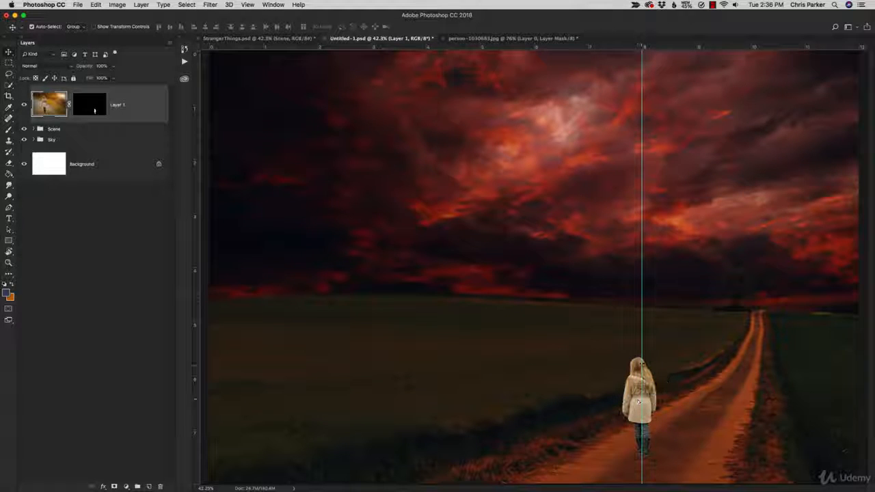
pyautogui.moveTo(194, 355)
pyautogui.mouseDown()
pyautogui.moveTo(519, 352)
pyautogui.moveTo(195, 373)
pyautogui.mouseUp()
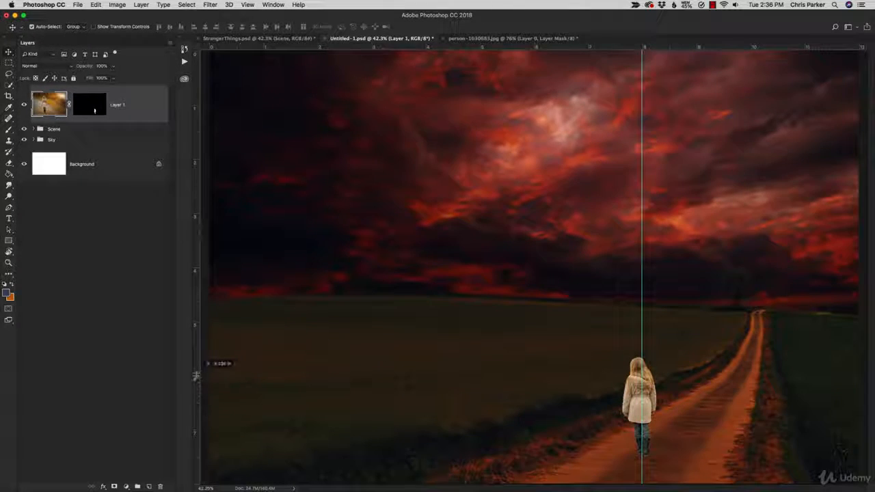
pyautogui.press('super+semicolon')
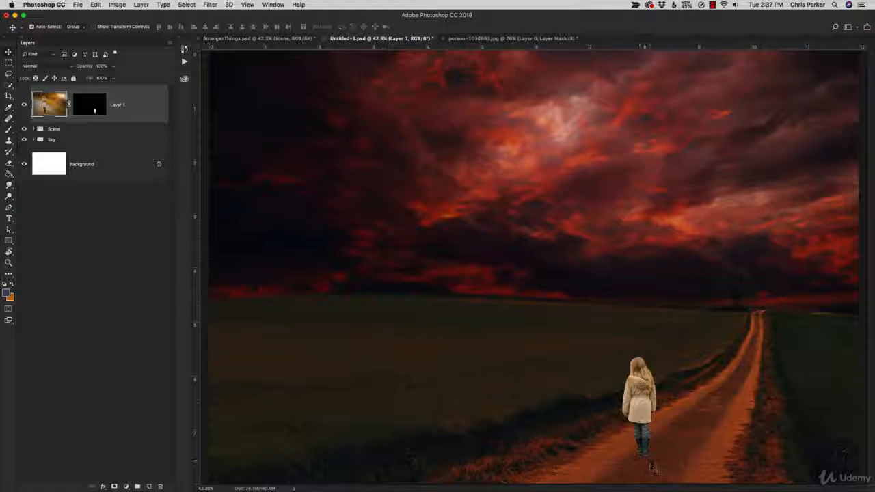
# - Duplicate the masked girl layer, Layer 1
pyautogui.press('z')
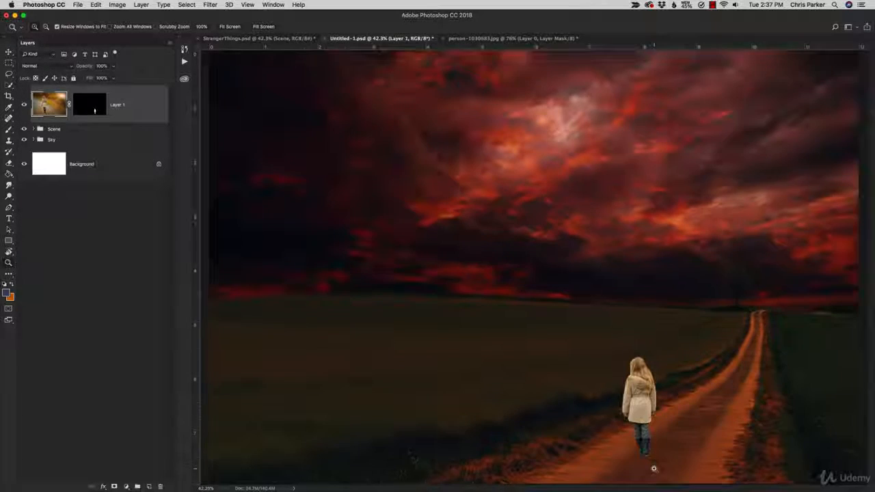
pyautogui.click(653, 469)
pyautogui.click(653, 468)
pyautogui.click(651, 468)
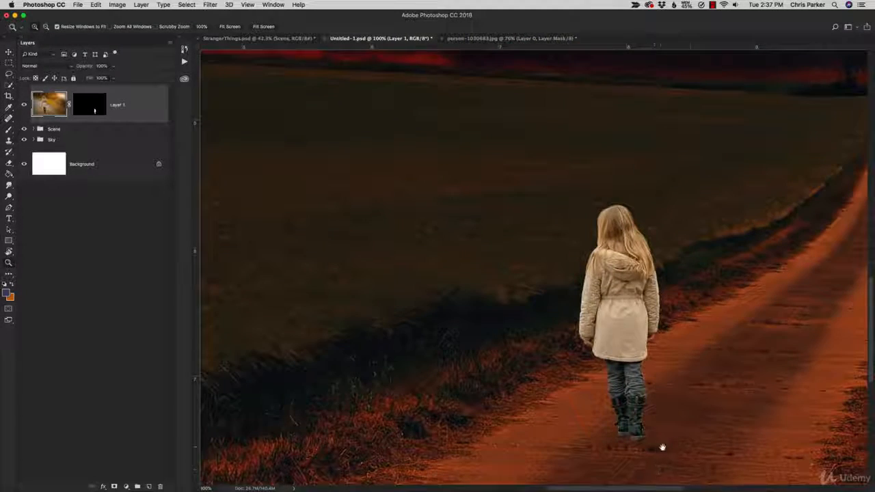
pyautogui.moveTo(660, 447); pyautogui.dragTo(615, 345)
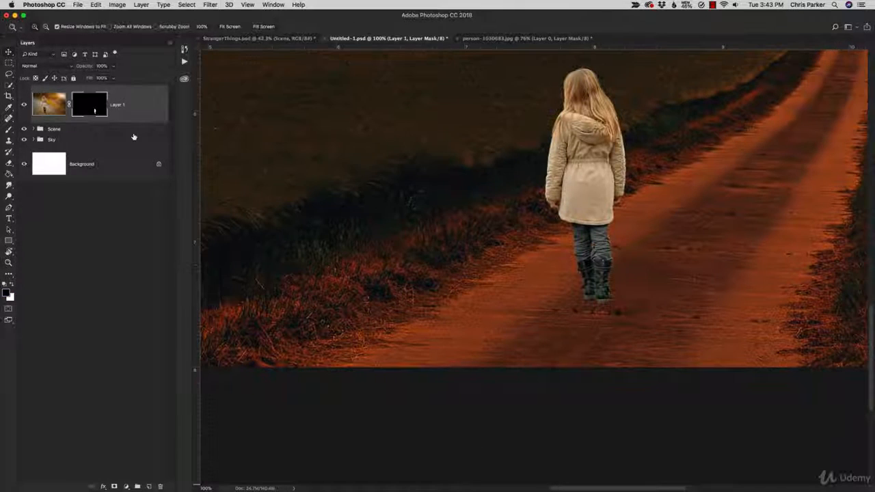
pyautogui.press('v')
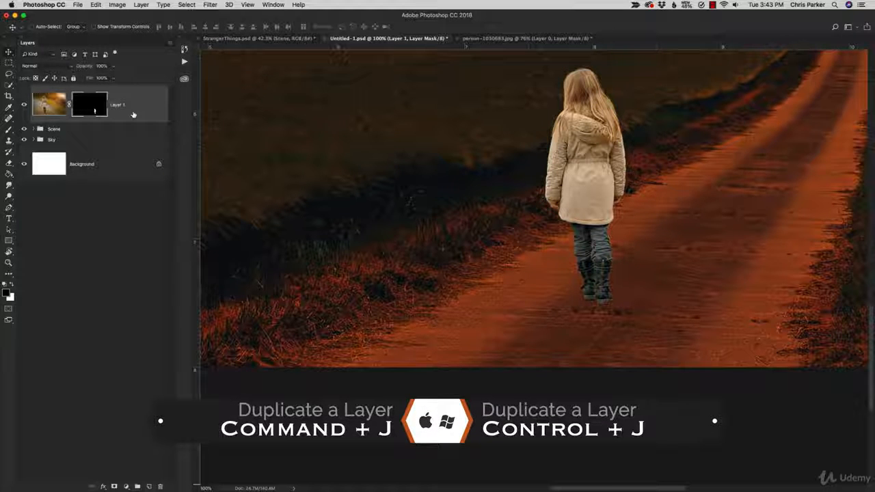
pyautogui.press('super+j')
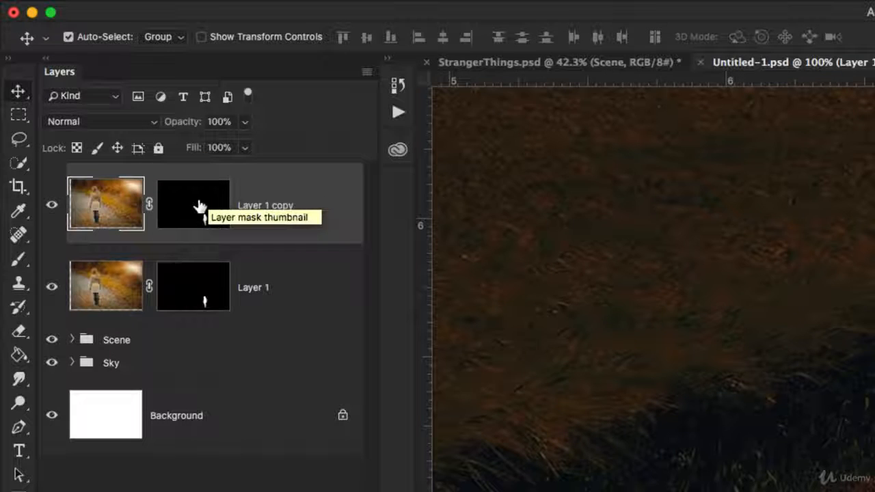
# - Apply the layer mask on Layer 1 copy and check the cutout by toggling both girl layers' visibility off and on
pyautogui.rightClick(199, 206)
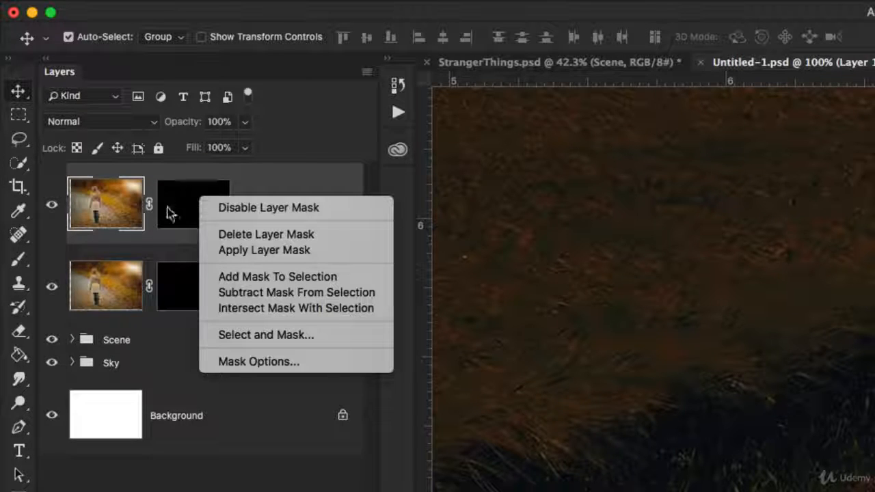
pyautogui.click(250, 250)
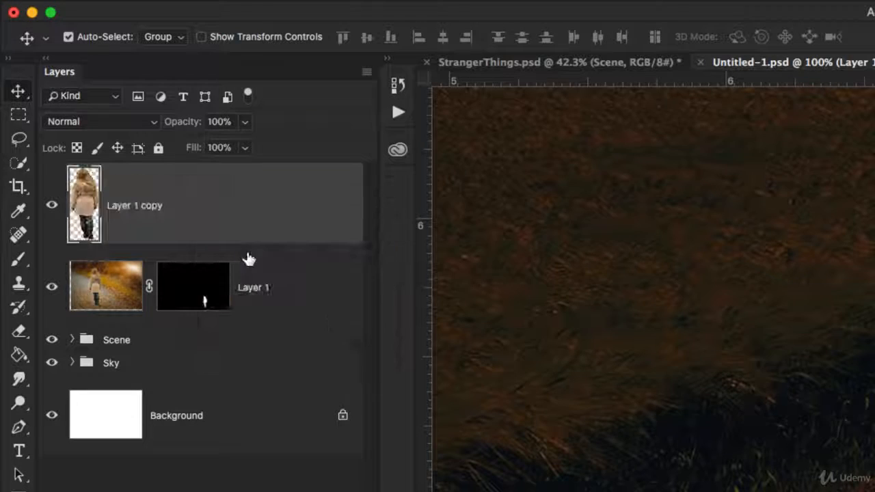
pyautogui.click(52, 288)
pyautogui.click(49, 205)
pyautogui.click(49, 205)
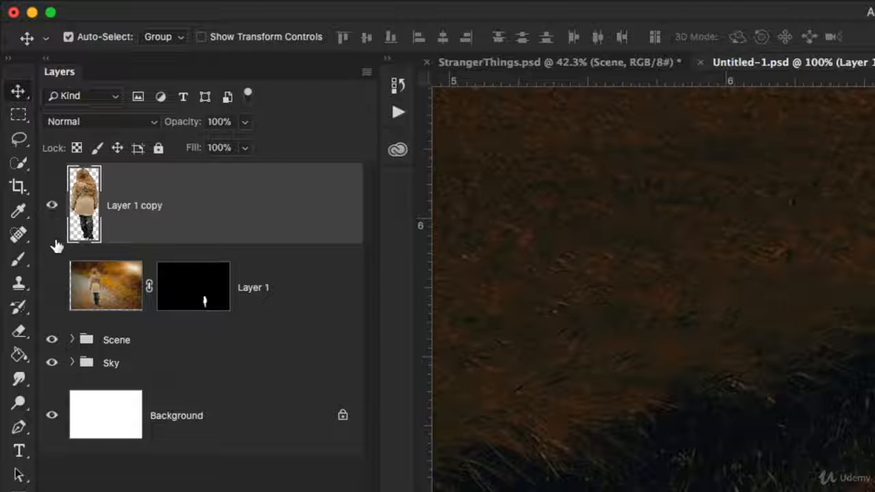
pyautogui.click(52, 287)
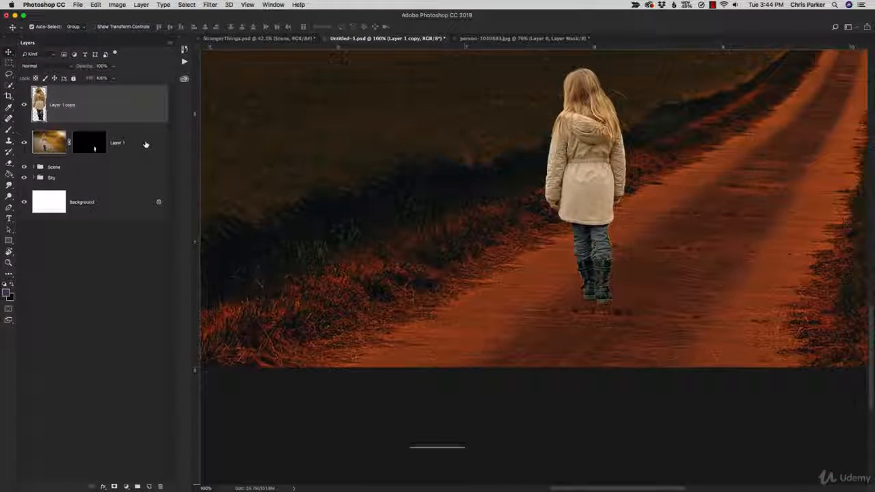
pyautogui.press('super+t')
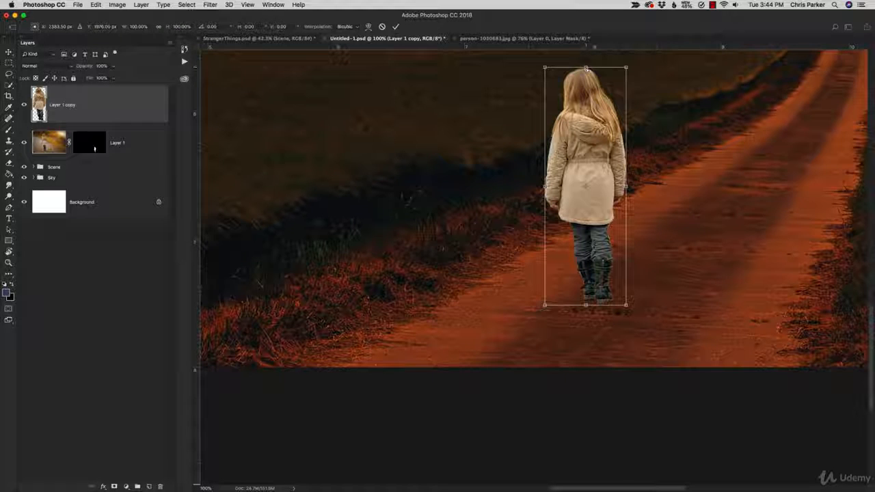
pyautogui.moveTo(585, 69); pyautogui.dragTo(646, 357)
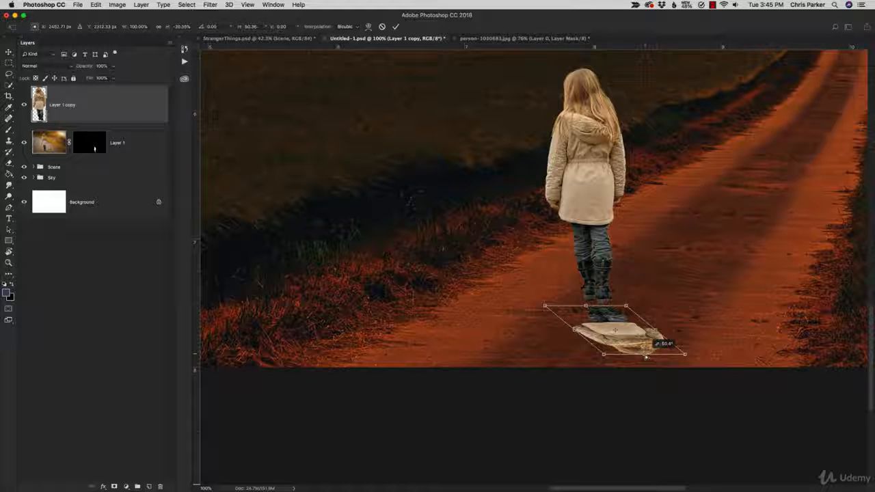
pyautogui.press('Return')
# - Flip Layer 1 copy downward from the girl's feet with Free Transform, flattening it to about 20% height and skewing it about 42.5° as a cast shadow
pyautogui.press('z')
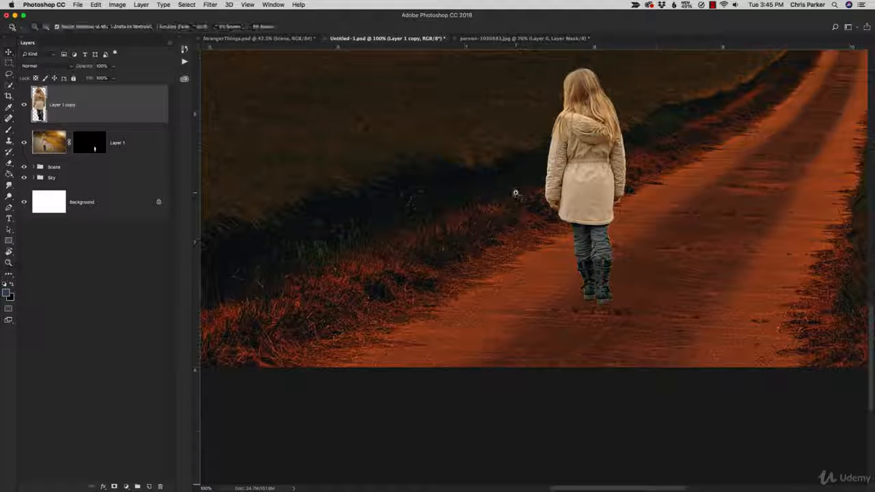
pyautogui.click(515, 193)
pyautogui.keyDown('alt'); pyautogui.click(515, 192); pyautogui.keyUp('alt')
pyautogui.keyDown('alt'); pyautogui.click(515, 192); pyautogui.keyUp('alt')
pyautogui.keyDown('alt'); pyautogui.click(515, 192); pyautogui.keyUp('alt')
pyautogui.keyDown('alt'); pyautogui.click(516, 193); pyautogui.keyUp('alt')
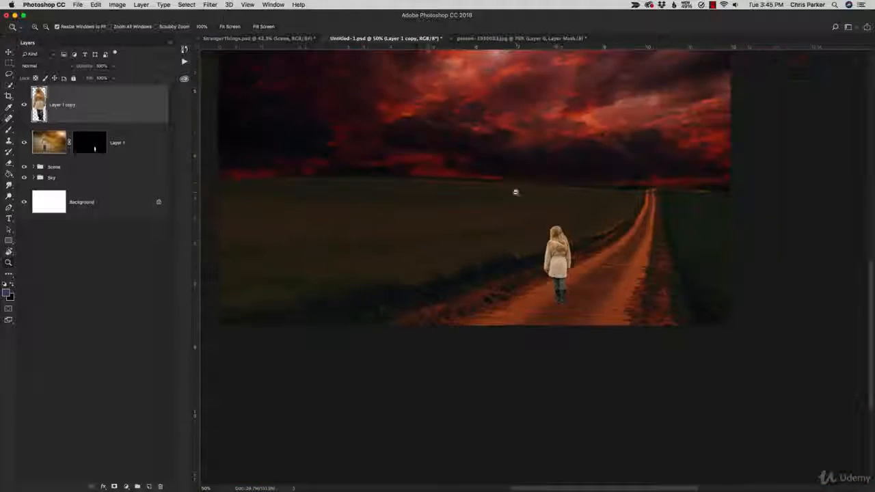
pyautogui.moveTo(528, 250); pyautogui.dragTo(536, 285)
pyautogui.hotkey('ctrl', 'r')
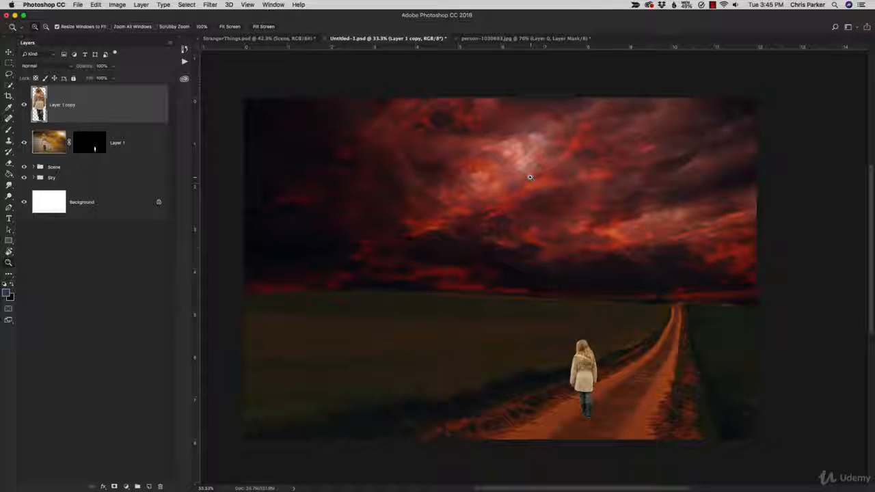
pyautogui.hotkey('ctrl', 't')
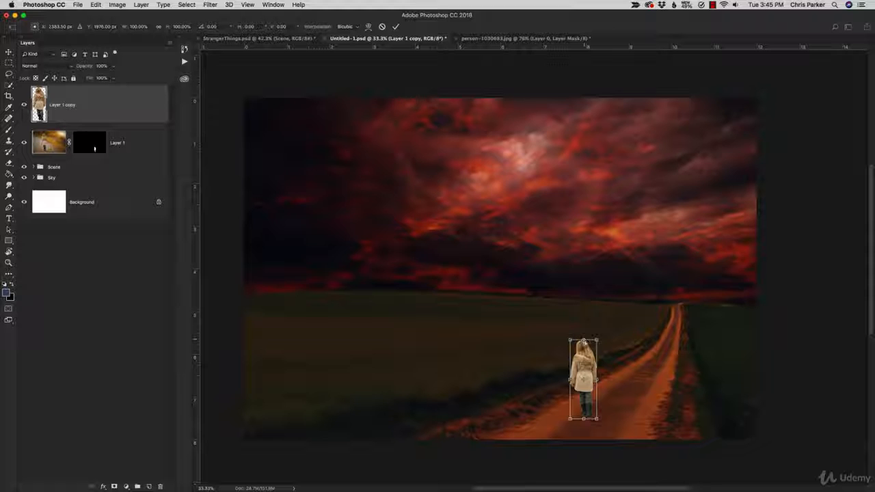
pyautogui.moveTo(583, 340); pyautogui.dragTo(600, 438)
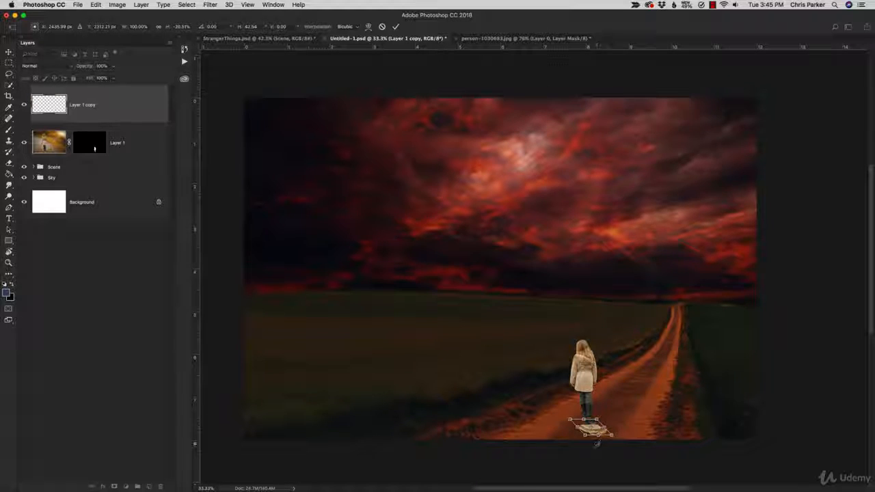
pyautogui.press('Return')
# - Move the flattened Layer 1 copy beneath Layer 1 in the layer stack
pyautogui.press('z')
pyautogui.moveTo(596, 444); pyautogui.dragTo(569, 372)
pyautogui.hotkey('ctrl', 't')
pyautogui.press('Return')
pyautogui.press('z')
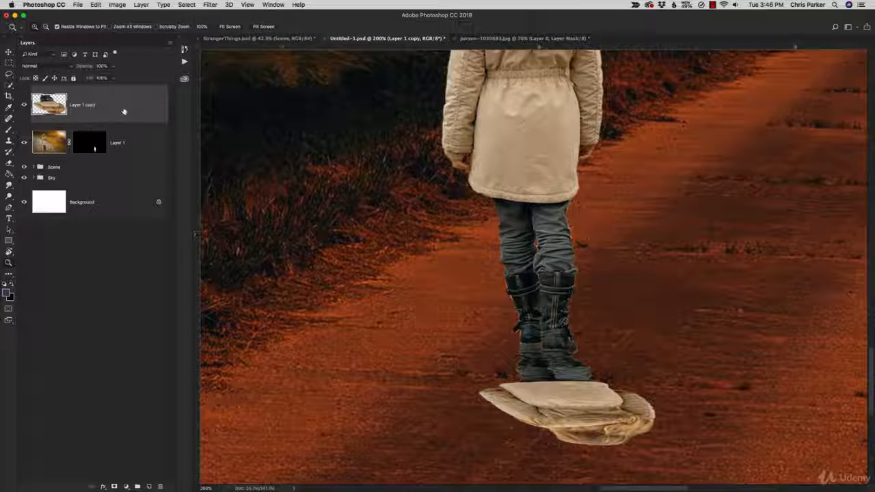
pyautogui.moveTo(125, 111); pyautogui.dragTo(125, 161)
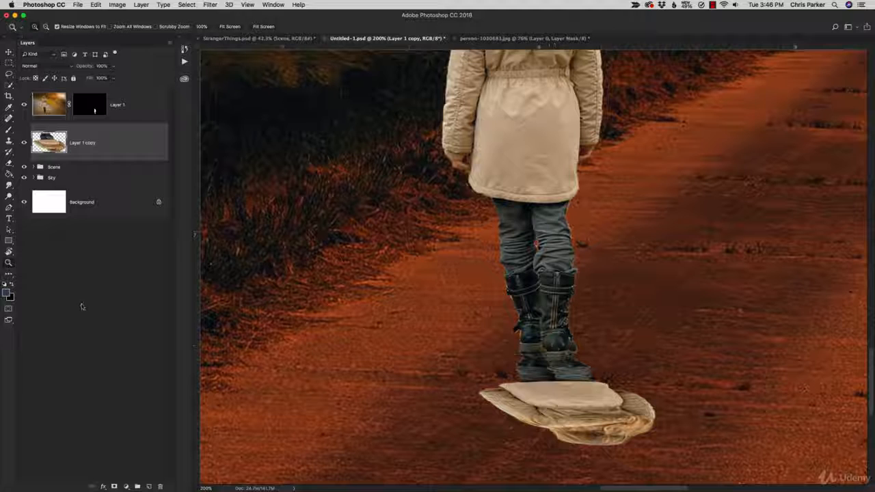
# - Load the outline of Layer 1 copy as a selection and fill it with the black background color 000000
pyautogui.press('v')
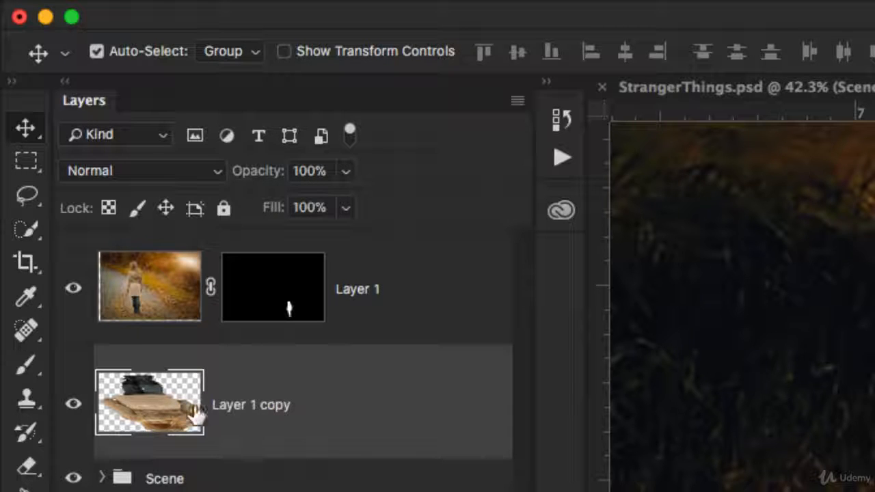
pyautogui.press('super')
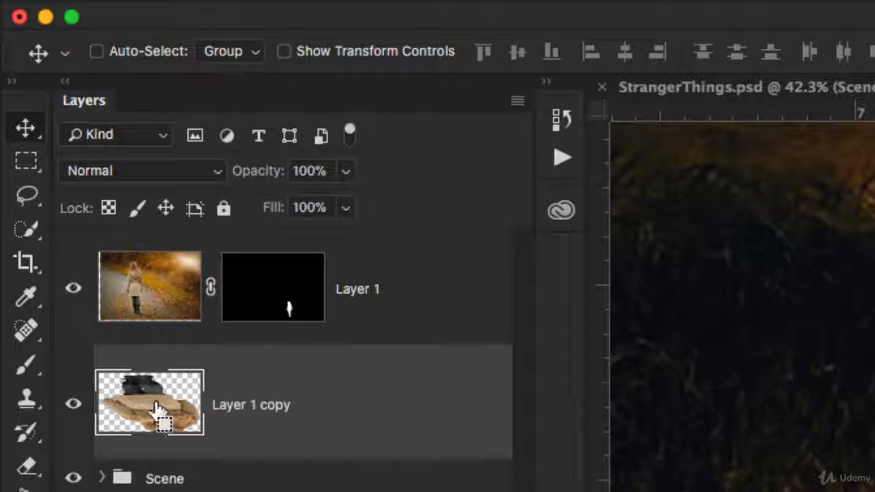
pyautogui.keyDown('super'); pyautogui.click(156, 409); pyautogui.keyUp('super')
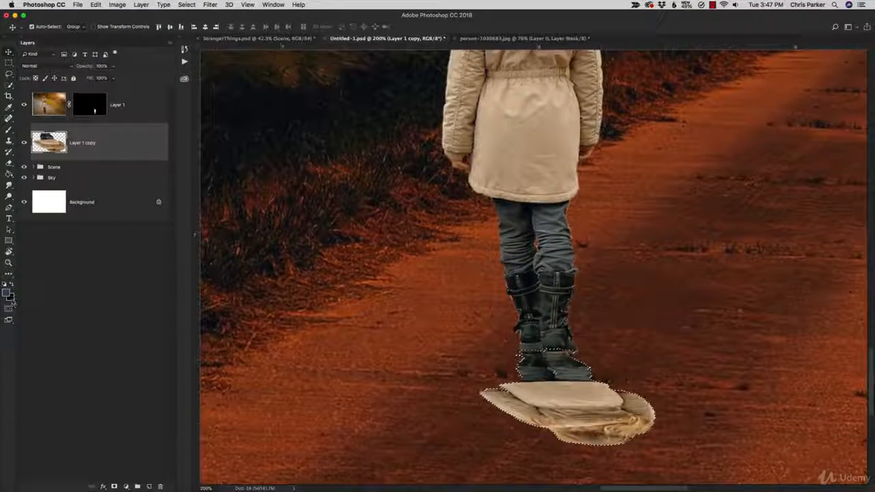
pyautogui.click(11, 298)
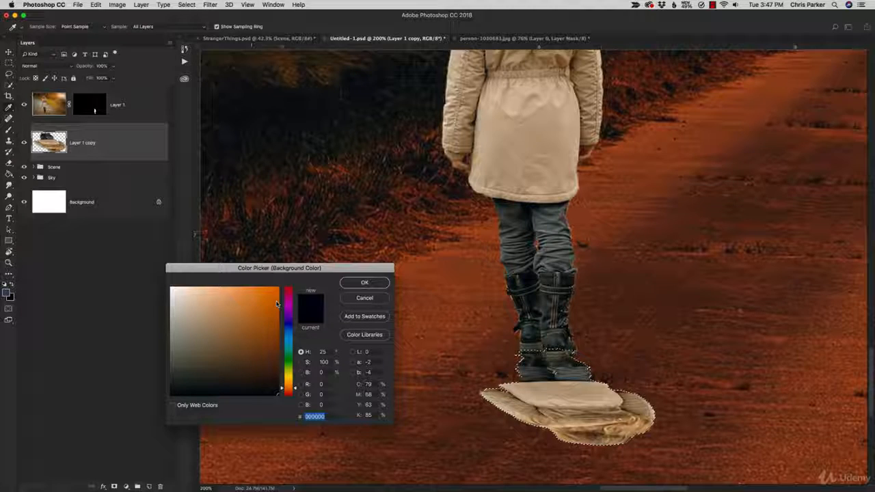
pyautogui.click(359, 283)
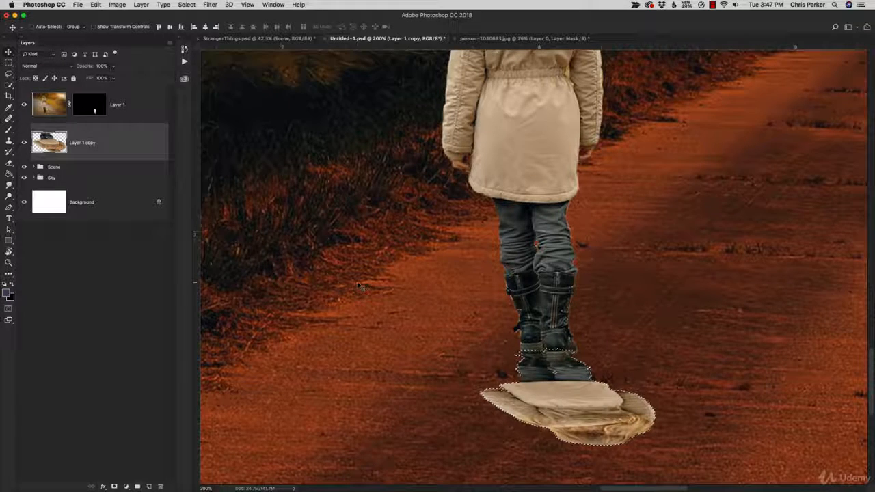
pyautogui.press('super+BackSpace')
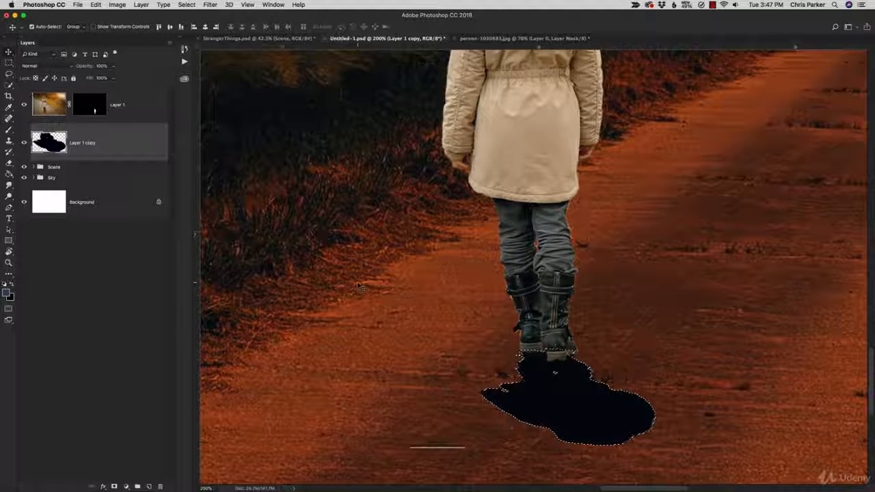
# - Deselect the shadow outline and lower the opacity of Layer 1 copy to 56%
pyautogui.press('super+d')
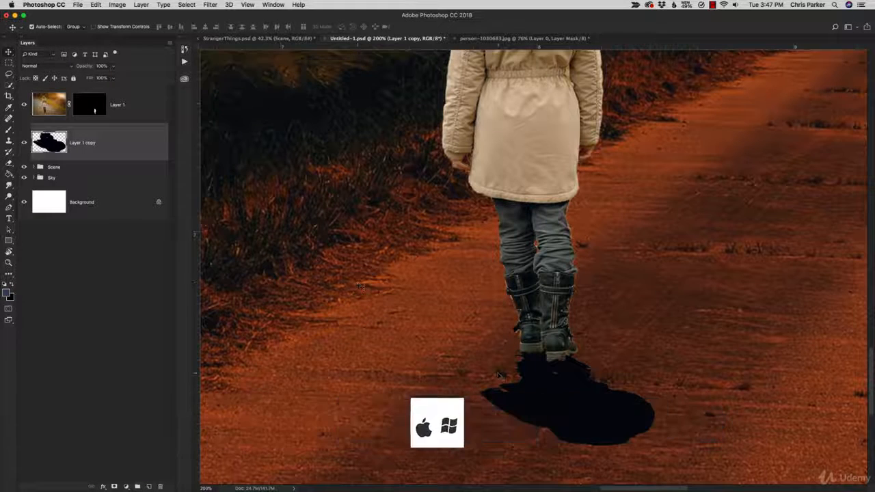
pyautogui.press('z')
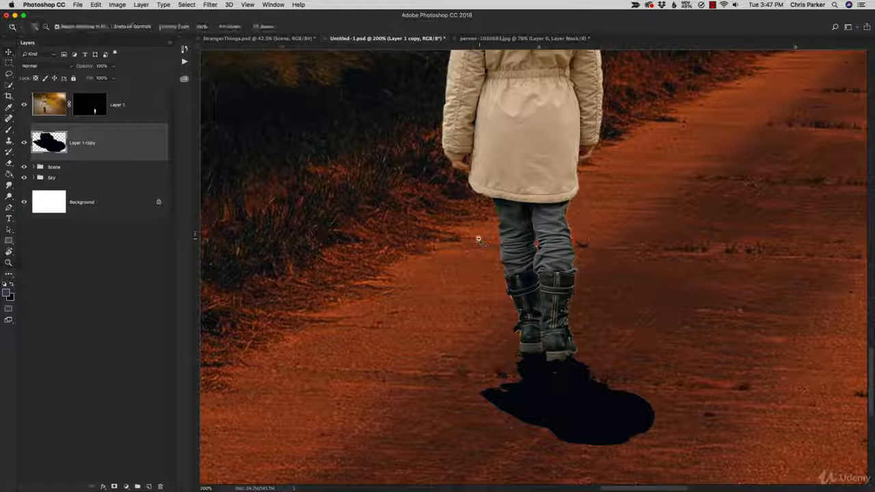
pyautogui.keyDown('alt'); pyautogui.click(478, 239); pyautogui.keyUp('alt')
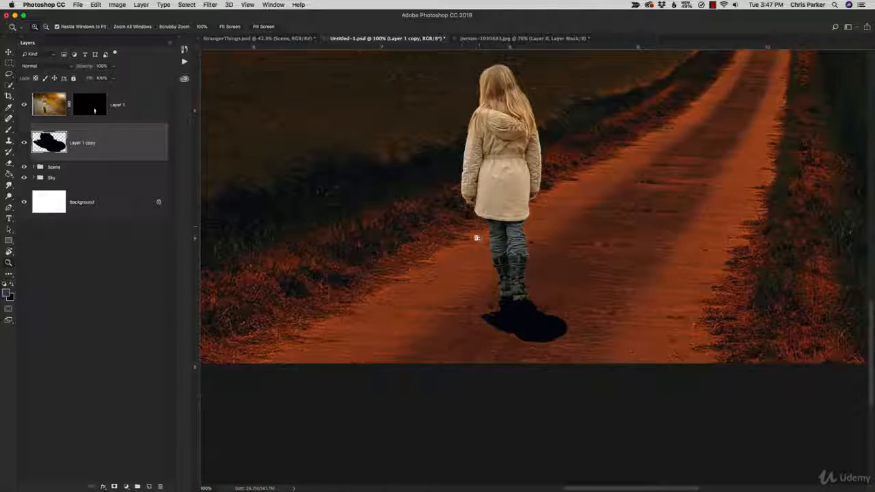
pyautogui.moveTo(459, 227); pyautogui.dragTo(516, 278)
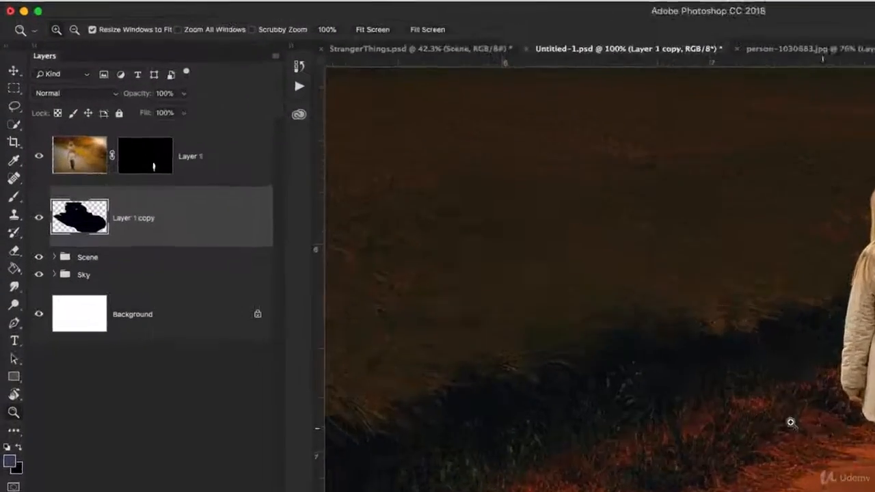
pyautogui.press('v')
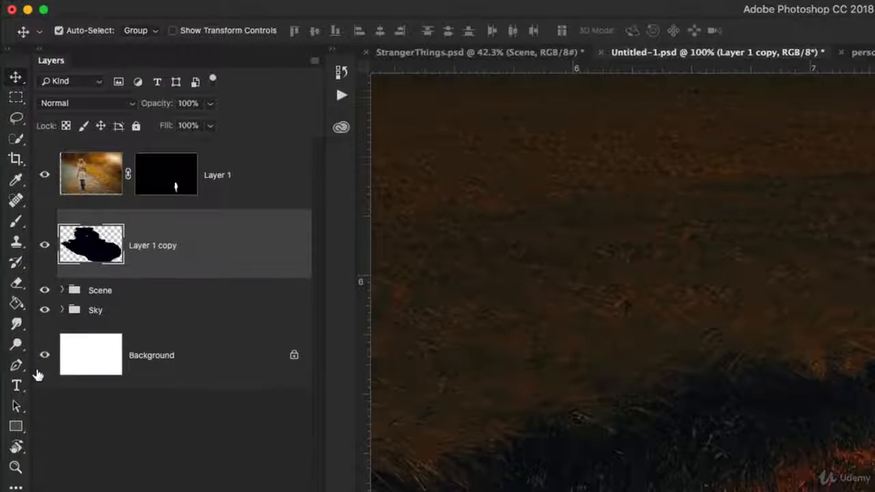
pyautogui.moveTo(142, 97)
pyautogui.mouseDown()
pyautogui.moveTo(126, 97)
pyautogui.moveTo(133, 110)
pyautogui.mouseUp()
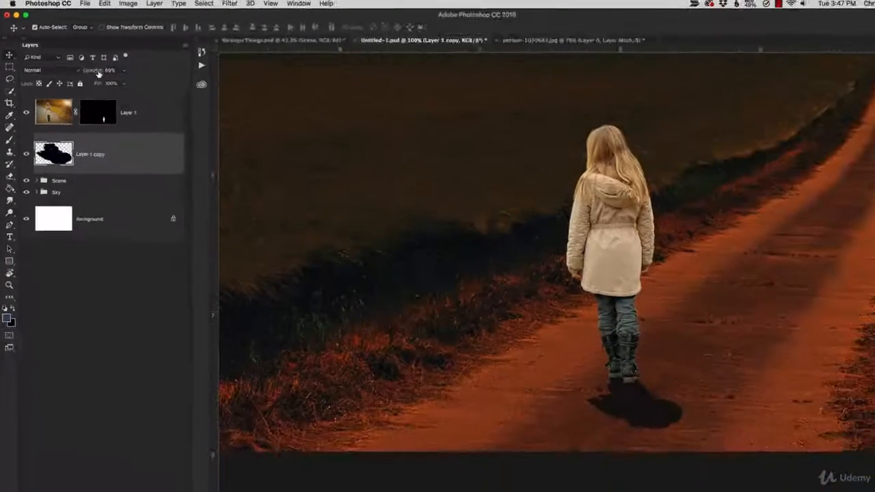
pyautogui.moveTo(98, 73); pyautogui.dragTo(89, 69)
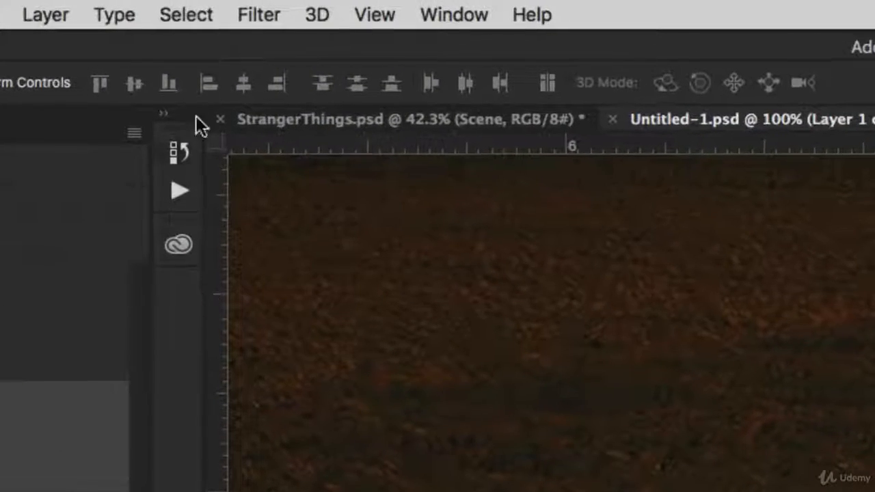
# - Soften the shadow on Layer 1 copy with a Gaussian Blur of 3.5 pixels radius and check it against the whole scene
pyautogui.click(263, 15)
pyautogui.moveTo(355, 330)
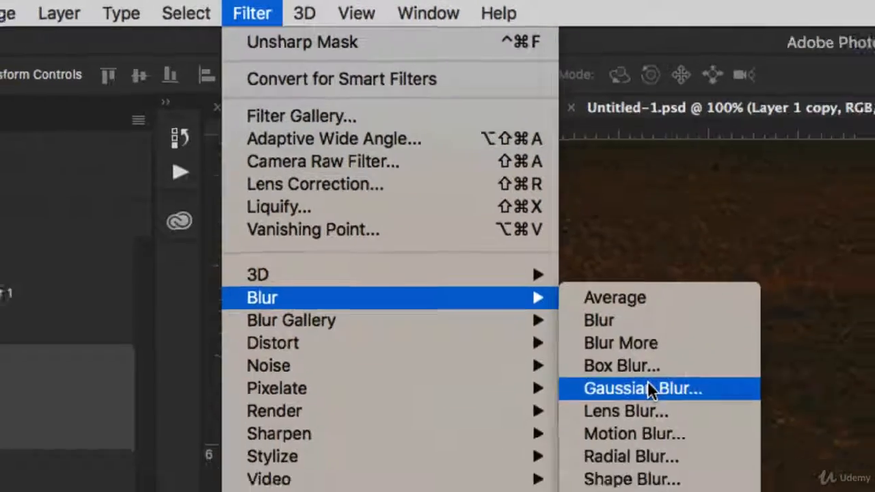
pyautogui.click(751, 432)
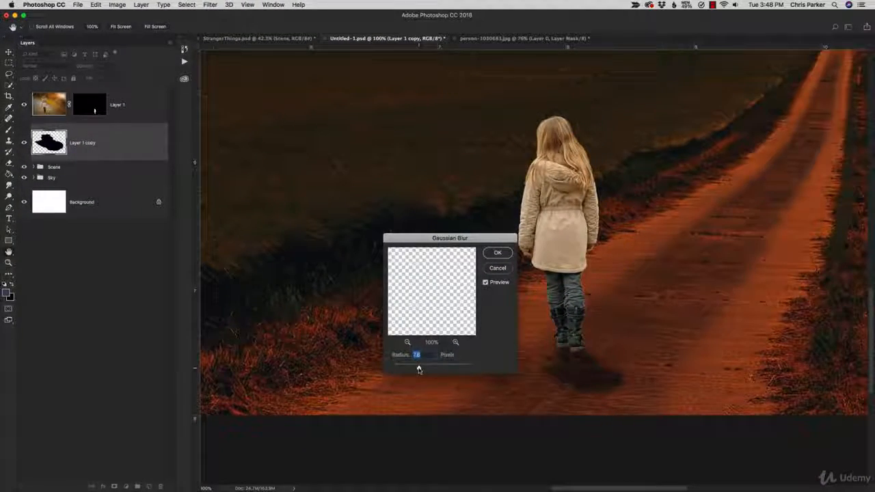
pyautogui.moveTo(419, 369); pyautogui.dragTo(407, 370)
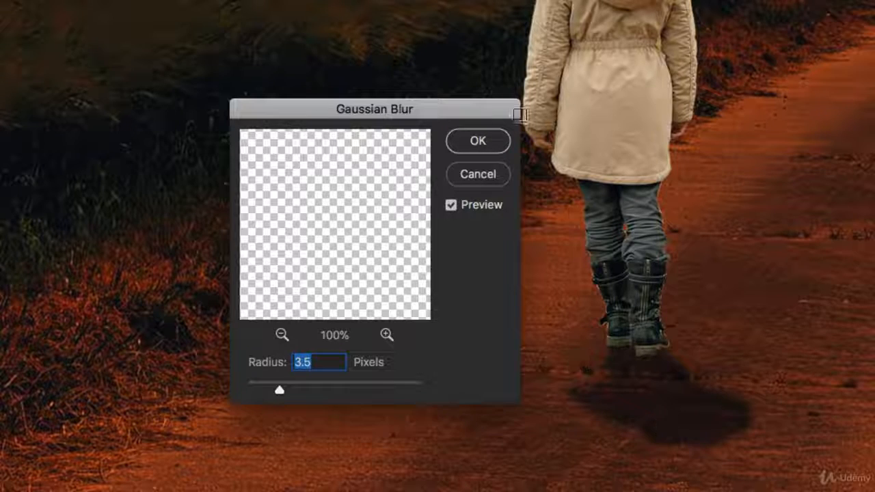
pyautogui.click(477, 140)
pyautogui.press('z')
pyautogui.keyDown('alt'); pyautogui.click(392, 85); pyautogui.keyUp('alt')
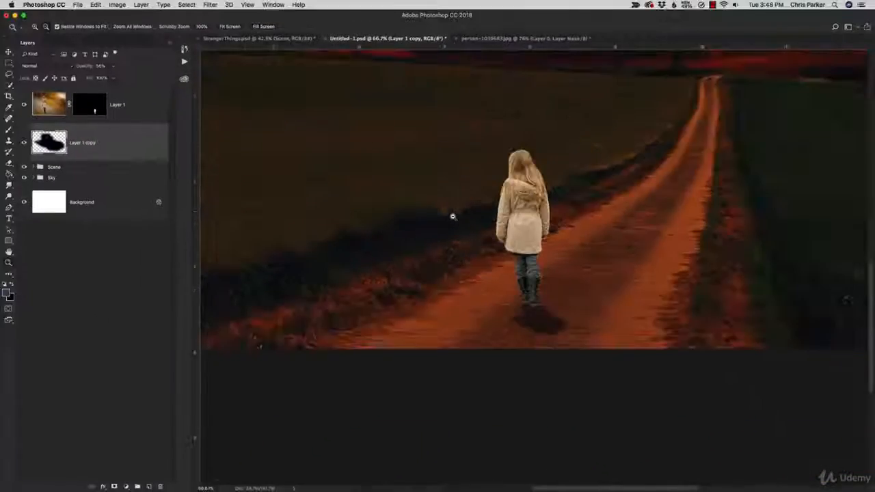
pyautogui.keyDown('alt'); pyautogui.click(391, 85); pyautogui.keyUp('alt')
pyautogui.keyDown('alt'); pyautogui.click(392, 85); pyautogui.keyUp('alt')
pyautogui.moveTo(449, 215); pyautogui.dragTo(475, 293)
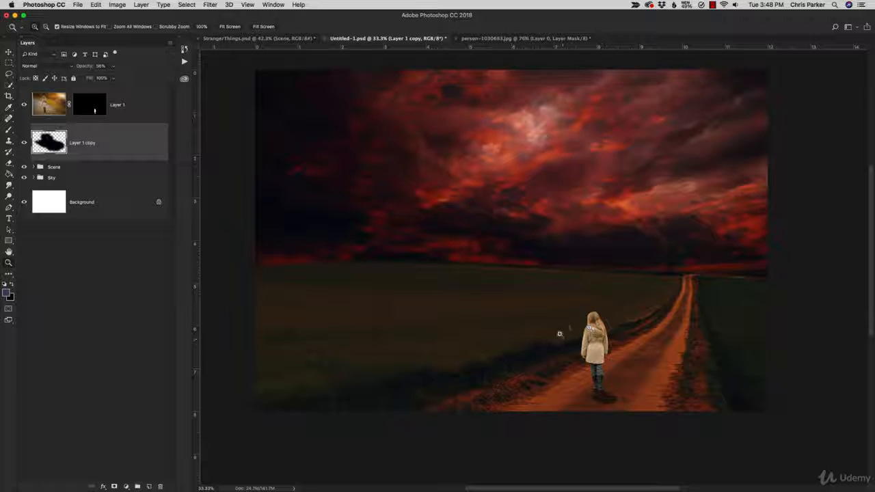
# - Add a Curves adjustment layer directly above Layer 1 and lower the white end of the RGB curve to darken the highlights
pyautogui.click(135, 111)
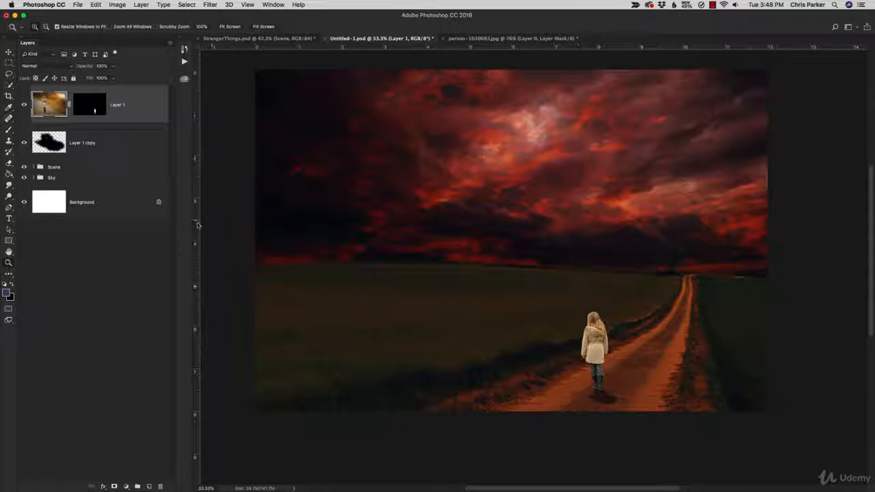
pyautogui.moveTo(555, 292); pyautogui.dragTo(646, 426)
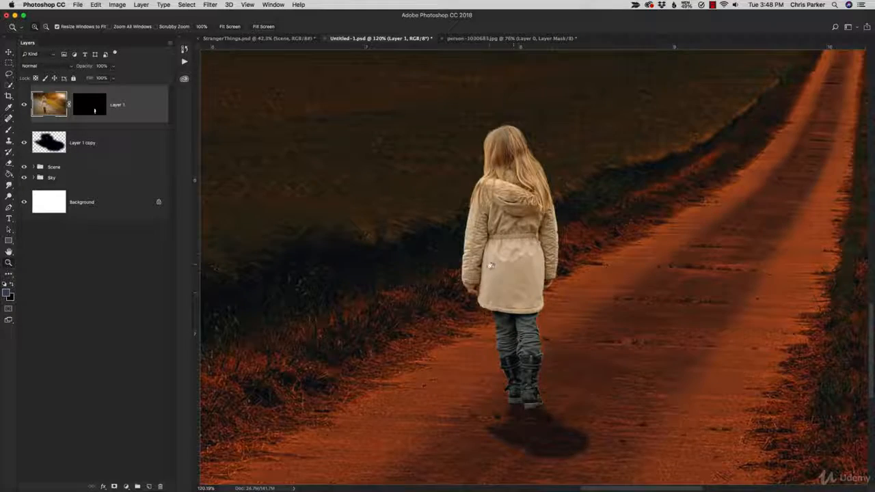
pyautogui.moveTo(490, 266); pyautogui.dragTo(680, 264)
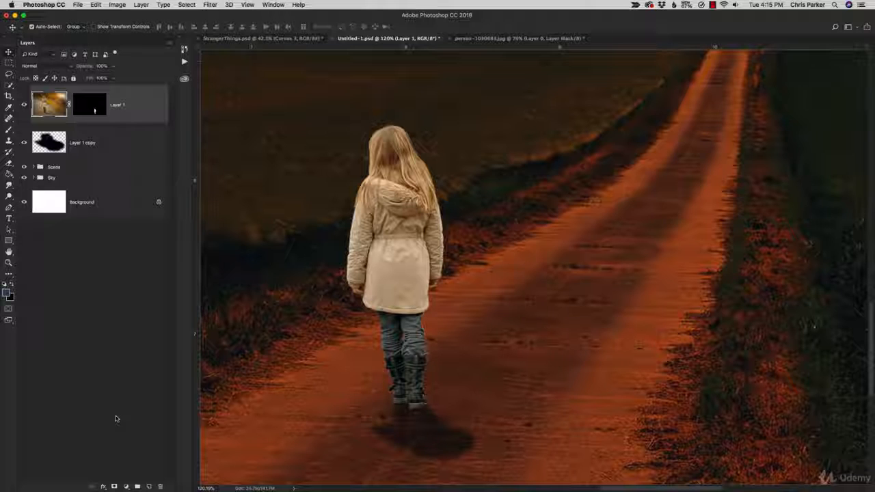
pyautogui.click(126, 486)
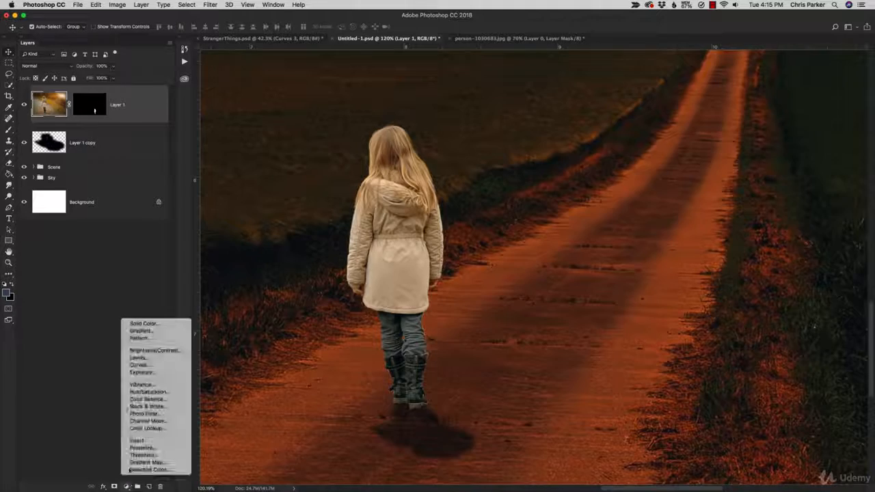
pyautogui.click(147, 365)
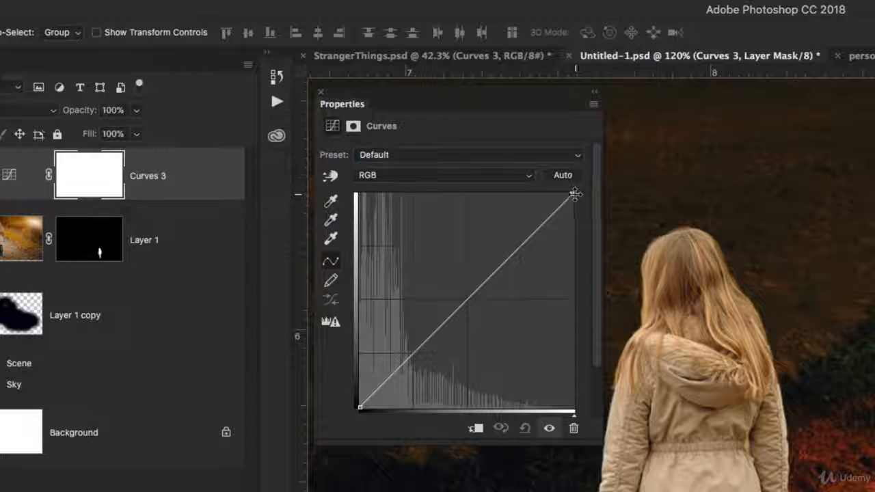
pyautogui.moveTo(572, 194); pyautogui.dragTo(582, 253)
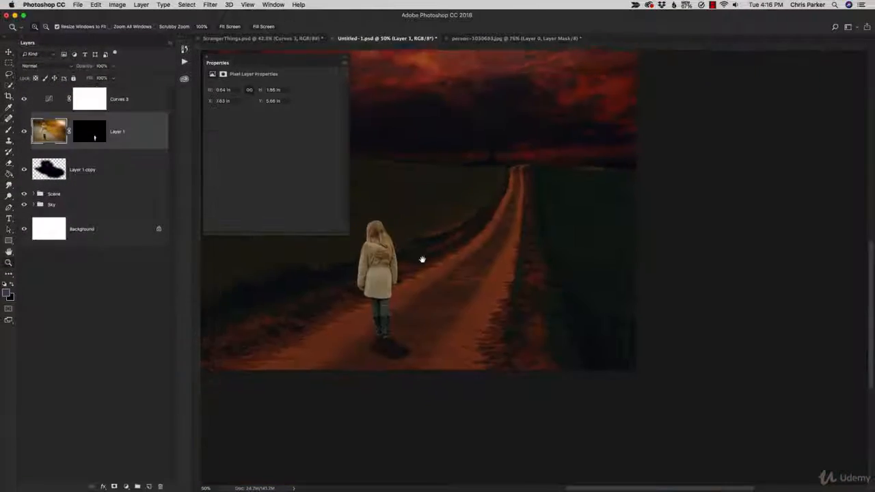
# - Compare the scene with and without the Curves 3 adjustment by toggling its visibility
pyautogui.moveTo(421, 259); pyautogui.dragTo(668, 350)
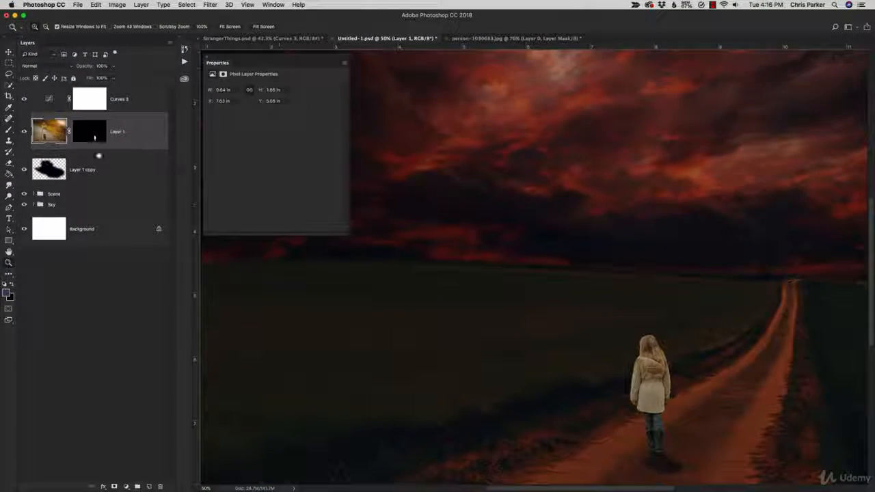
pyautogui.click(23, 100)
pyautogui.click(23, 99)
pyautogui.click(23, 99)
# - Compare Curves 3 clipped and unclipped, and make it a clipping mask on Layer 1 so it darkens only the girl
pyautogui.click(50, 100)
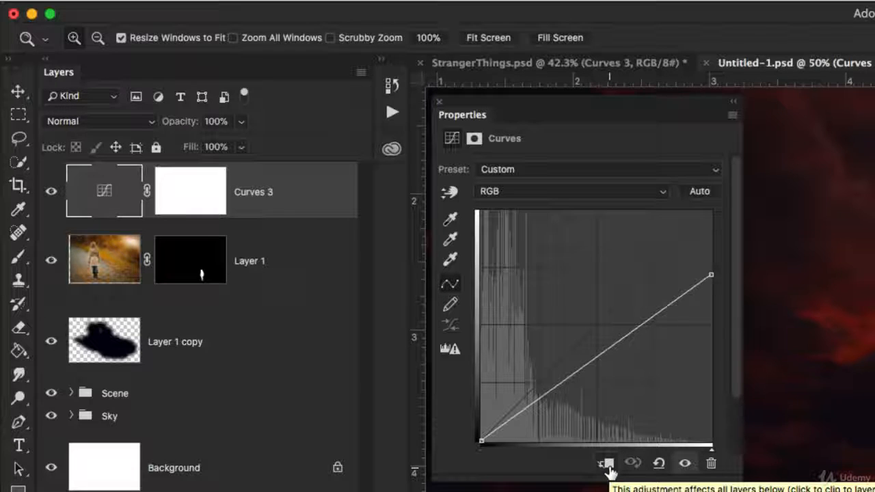
pyautogui.click(607, 464)
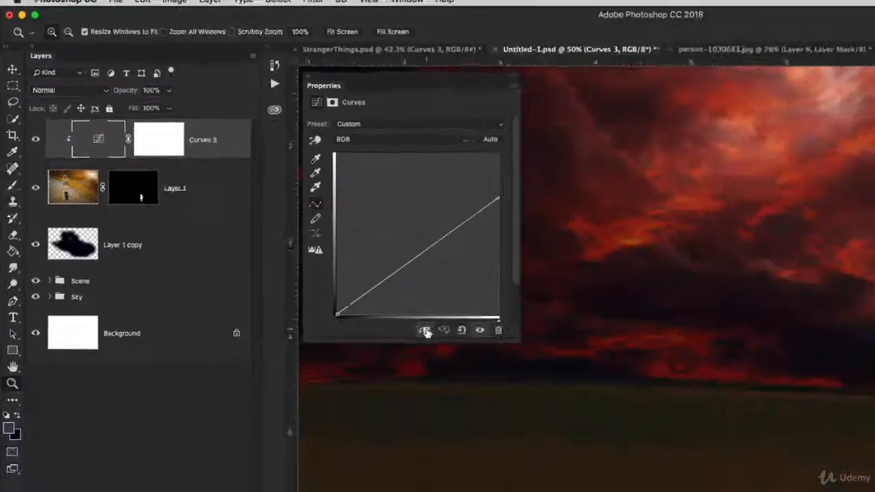
pyautogui.click(425, 331)
pyautogui.click(425, 331)
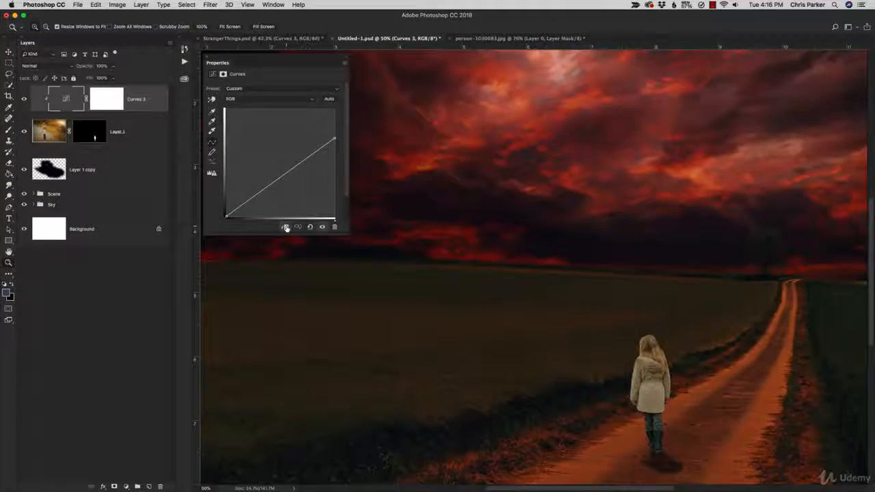
pyautogui.click(426, 331)
pyautogui.click(425, 331)
pyautogui.click(286, 228)
pyautogui.click(285, 228)
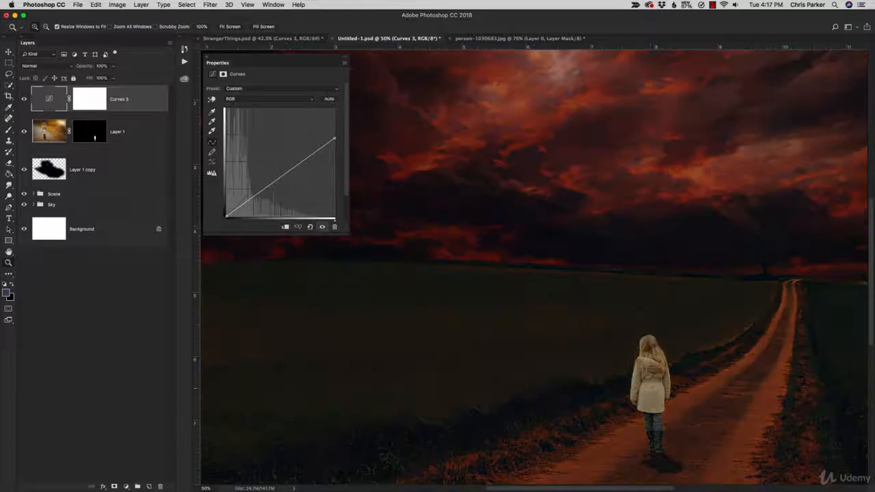
pyautogui.click(286, 227)
pyautogui.click(285, 228)
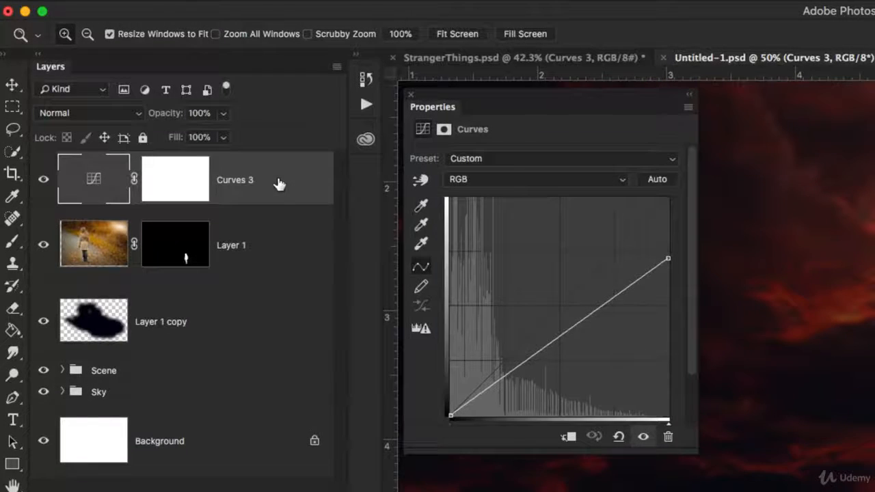
pyautogui.rightClick(141, 101)
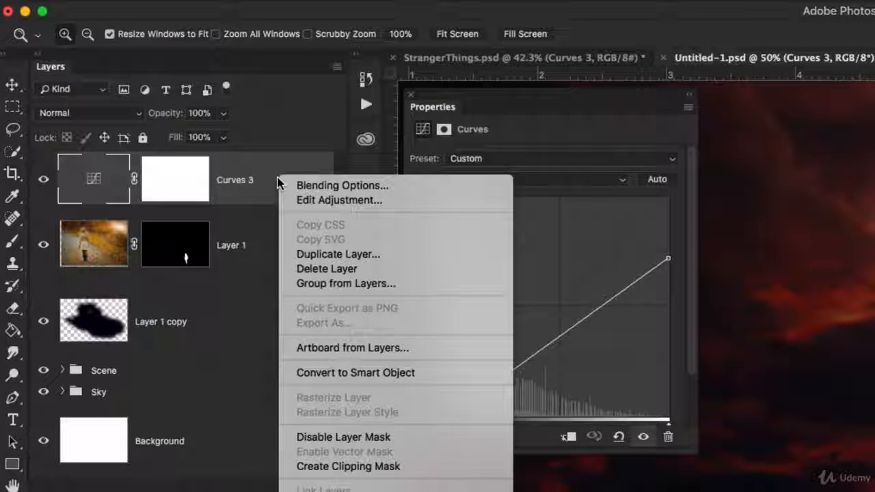
pyautogui.click(367, 466)
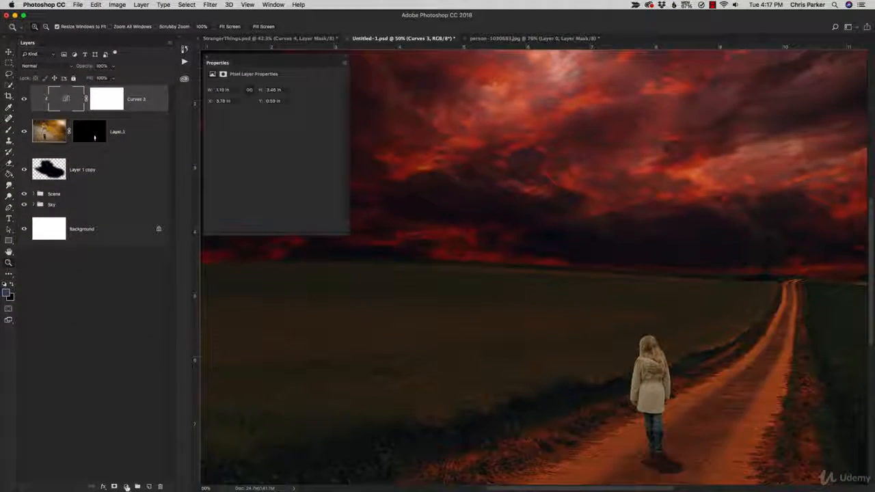
# - Add a second Curves adjustment layer above Curves 3, pull the lower part of the RGB curve down, and clip it to Layer 1
pyautogui.click(126, 486)
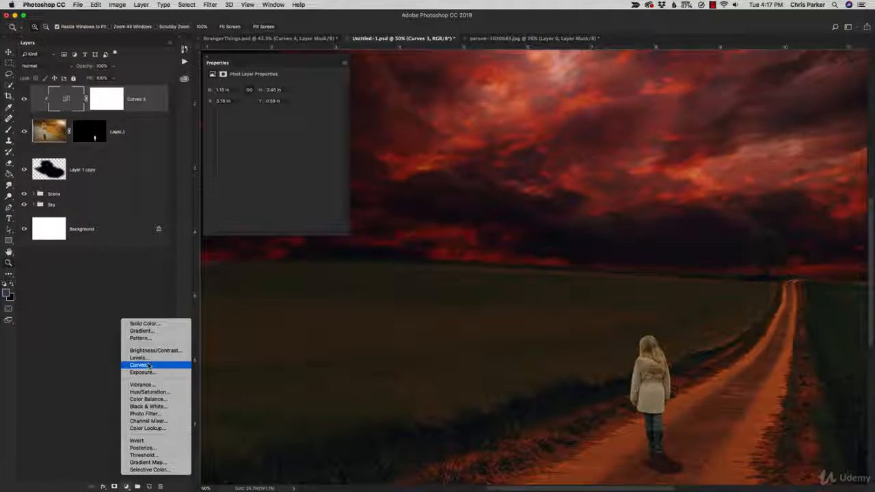
pyautogui.click(140, 365)
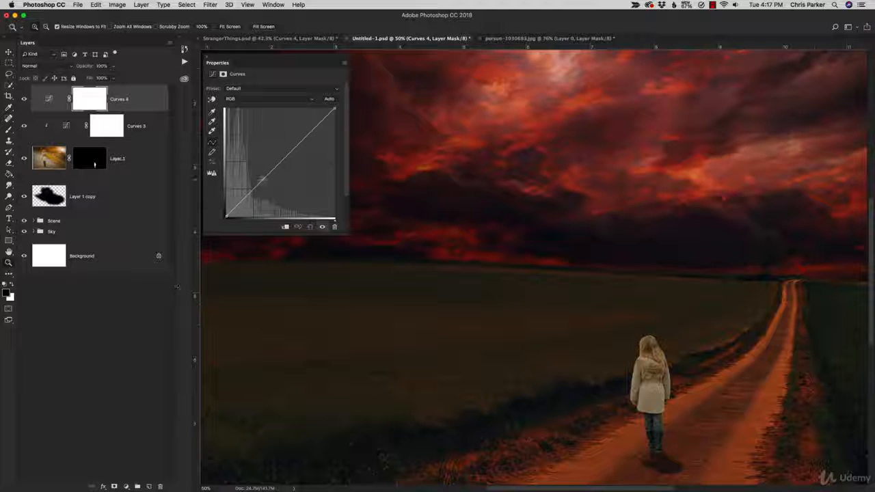
pyautogui.moveTo(260, 180); pyautogui.dragTo(262, 196)
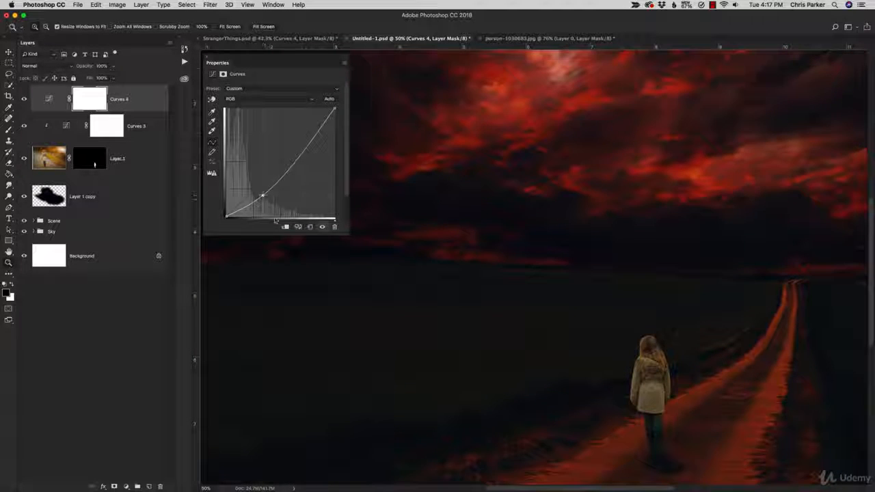
pyautogui.click(284, 227)
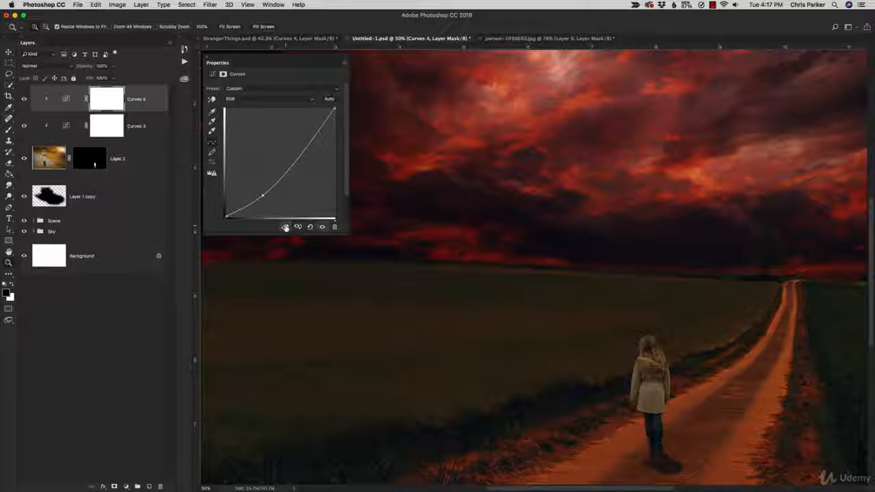
# - Compare the girl with and without the Curves 4 darkening by toggling that layer's visibility
pyautogui.click(23, 99)
pyautogui.click(23, 100)
pyautogui.click(23, 100)
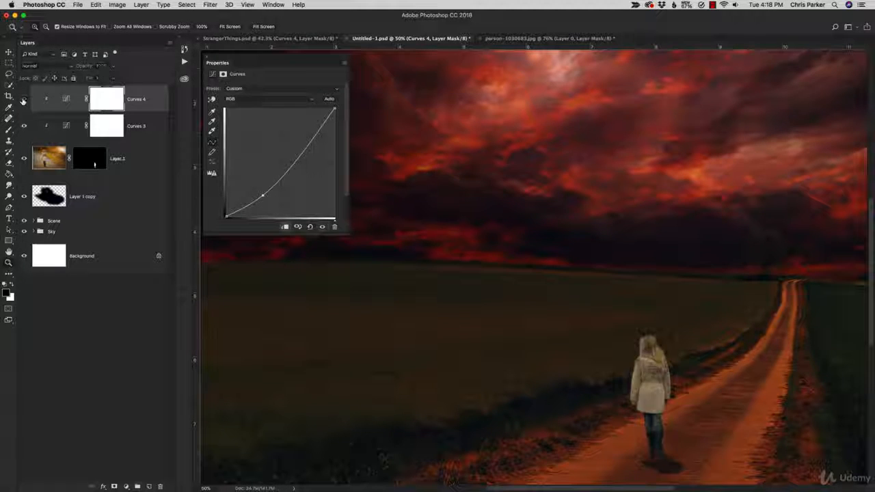
pyautogui.click(23, 99)
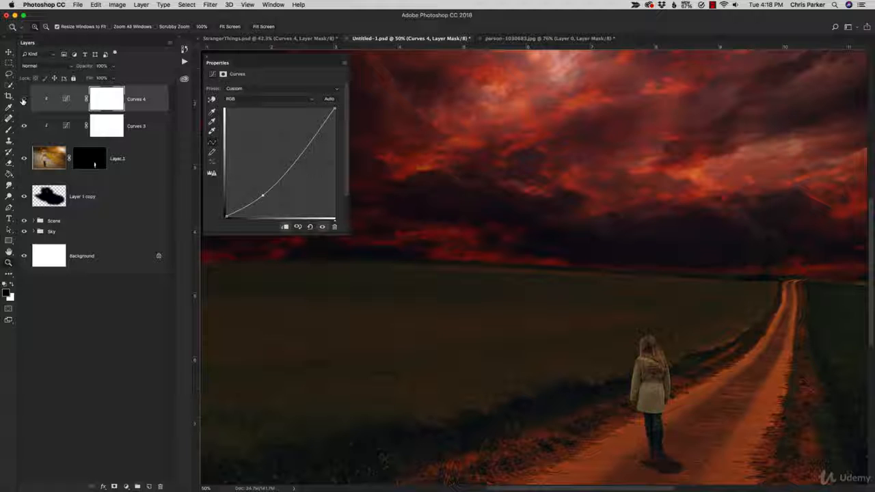
pyautogui.click(24, 99)
pyautogui.click(23, 100)
# - Lower the white end of the Curves 4 curve slightly and invert its layer mask to black
pyautogui.moveTo(334, 109); pyautogui.dragTo(334, 118)
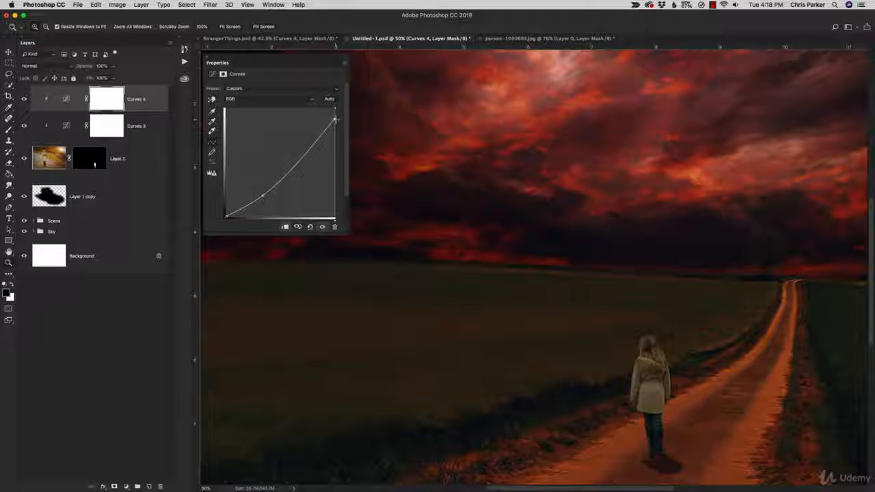
pyautogui.click(115, 102)
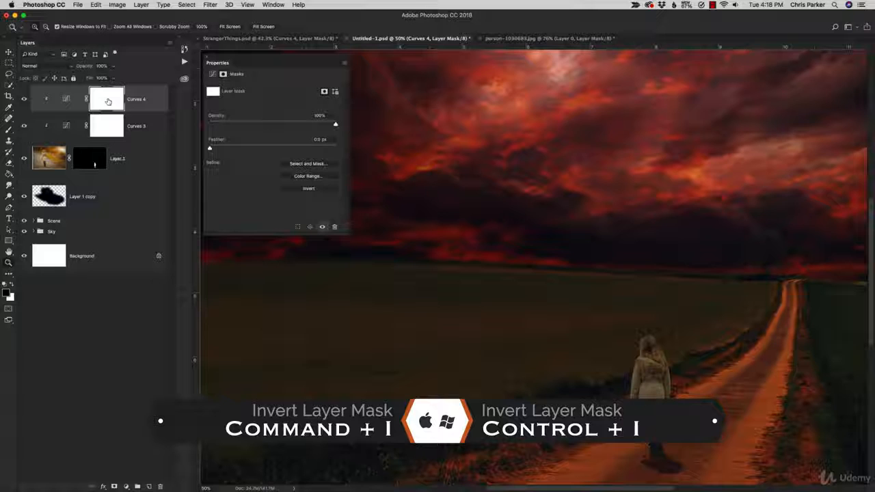
pyautogui.press('super+i')
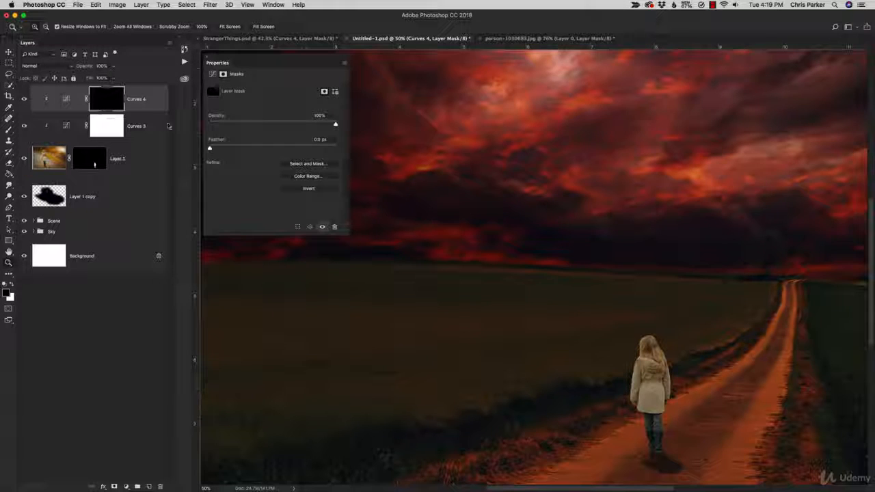
# - Paint white on the Curves 4 mask over the girl's hair, coat, legs and boots to darken her body
pyautogui.press('b')
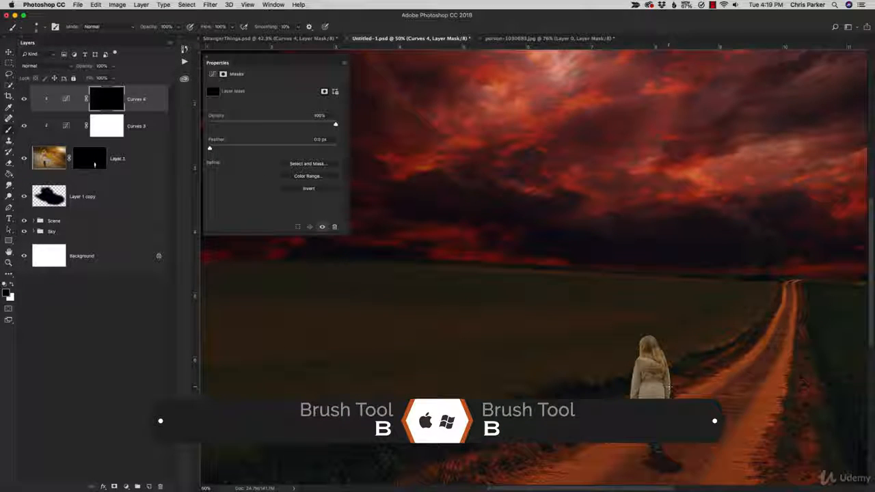
pyautogui.press('z')
pyautogui.moveTo(606, 312); pyautogui.dragTo(722, 401)
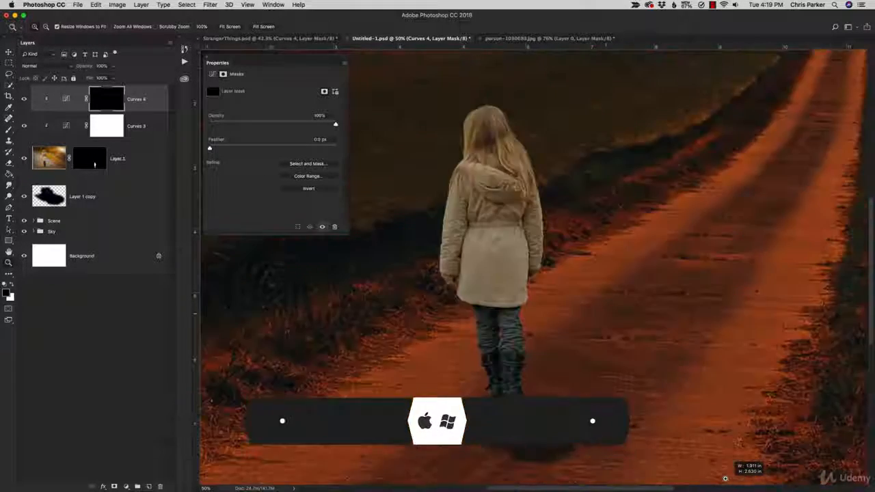
pyautogui.press('b')
pyautogui.press('x')
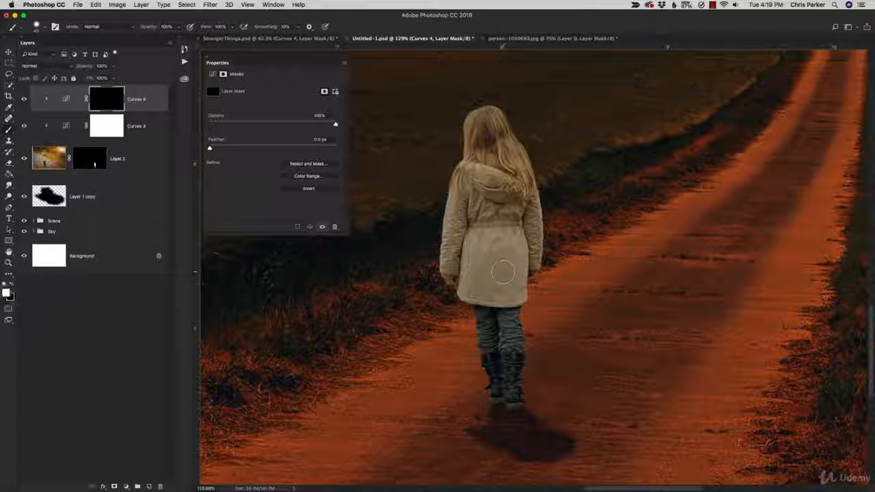
pyautogui.moveTo(501, 246)
pyautogui.mouseDown()
pyautogui.moveTo(510, 279)
pyautogui.moveTo(470, 277)
pyautogui.moveTo(452, 233)
pyautogui.moveTo(446, 270)
pyautogui.moveTo(443, 236)
pyautogui.moveTo(470, 183)
pyautogui.moveTo(466, 161)
pyautogui.moveTo(478, 121)
pyautogui.moveTo(465, 159)
pyautogui.moveTo(514, 164)
pyautogui.moveTo(486, 106)
pyautogui.moveTo(522, 188)
pyautogui.moveTo(520, 219)
pyautogui.moveTo(530, 179)
pyautogui.moveTo(483, 208)
pyautogui.moveTo(458, 287)
pyautogui.moveTo(509, 345)
pyautogui.moveTo(513, 369)
pyautogui.moveTo(501, 394)
pyautogui.mouseUp()
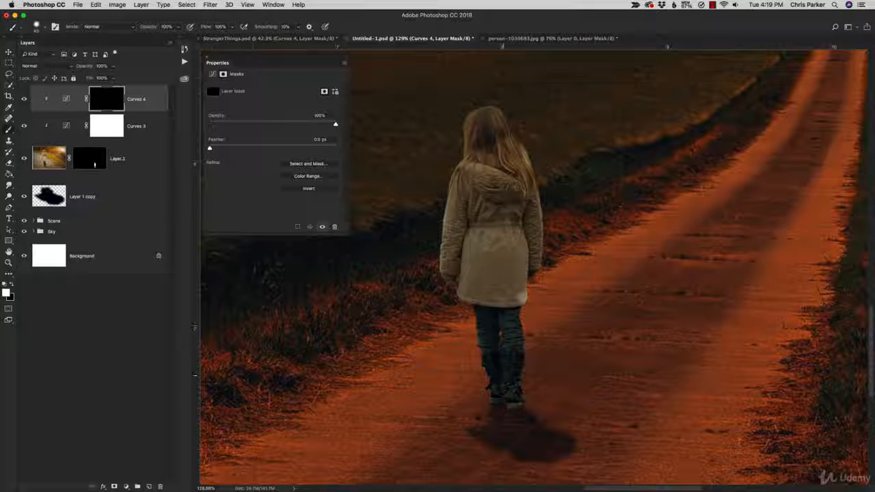
# - Set the brush opacity to 16% and softly paint black on the Curves 4 mask along the girl's outer edges, undoing the last stroke
pyautogui.press('x')
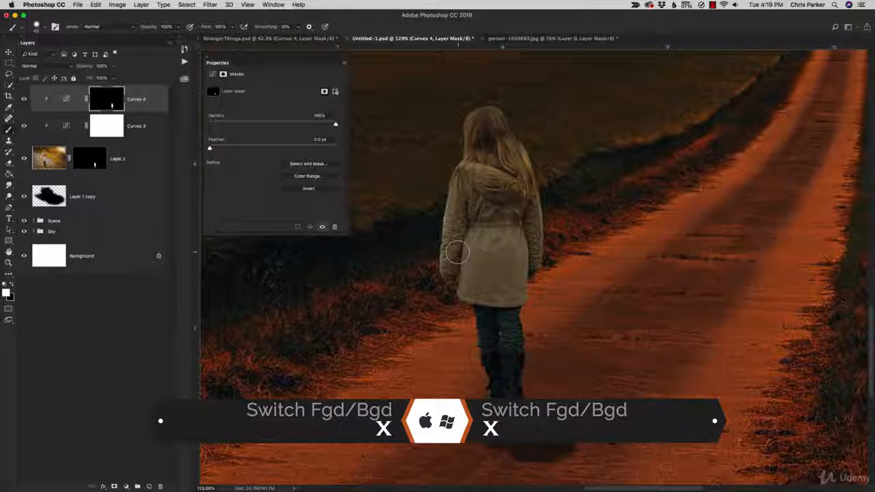
pyautogui.press('x')
pyautogui.click(145, 28)
pyautogui.moveTo(144, 27); pyautogui.dragTo(108, 26)
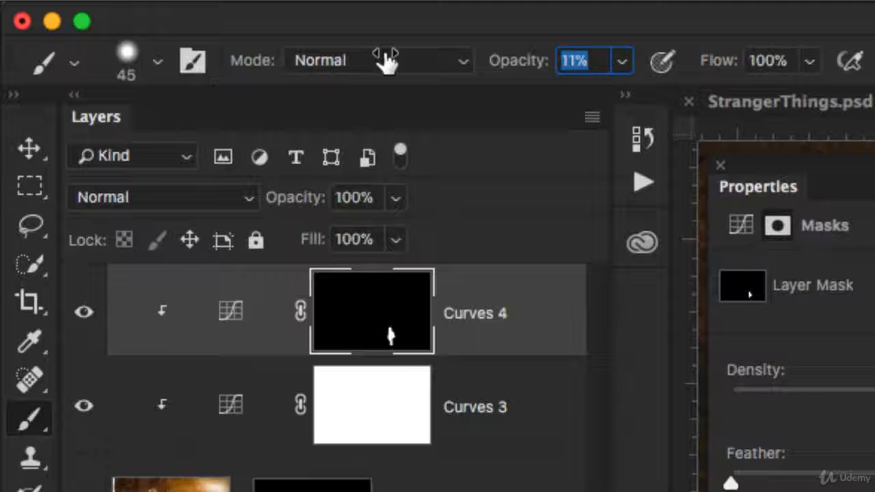
pyautogui.moveTo(386, 61); pyautogui.dragTo(393, 61)
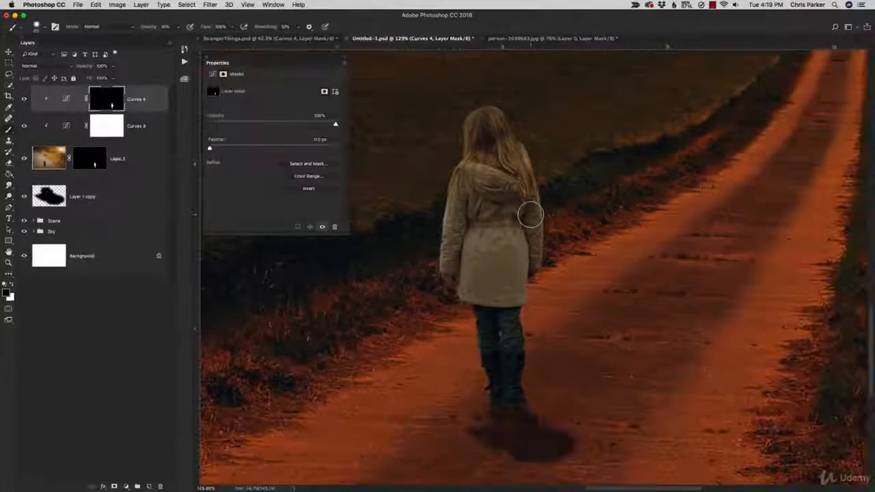
pyautogui.moveTo(471, 211)
pyautogui.mouseDown()
pyautogui.moveTo(448, 208)
pyautogui.moveTo(438, 251)
pyautogui.mouseUp()
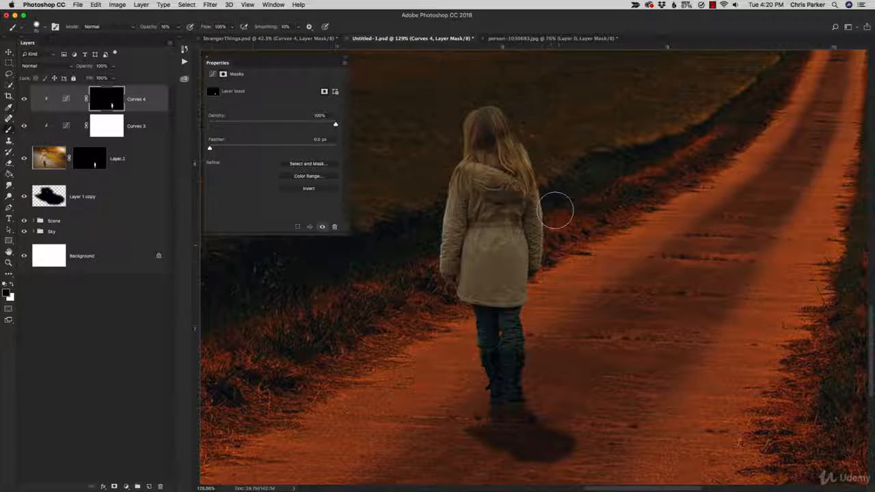
pyautogui.moveTo(473, 126)
pyautogui.mouseDown()
pyautogui.moveTo(500, 118)
pyautogui.moveTo(522, 121)
pyautogui.mouseUp()
pyautogui.press('super+z')
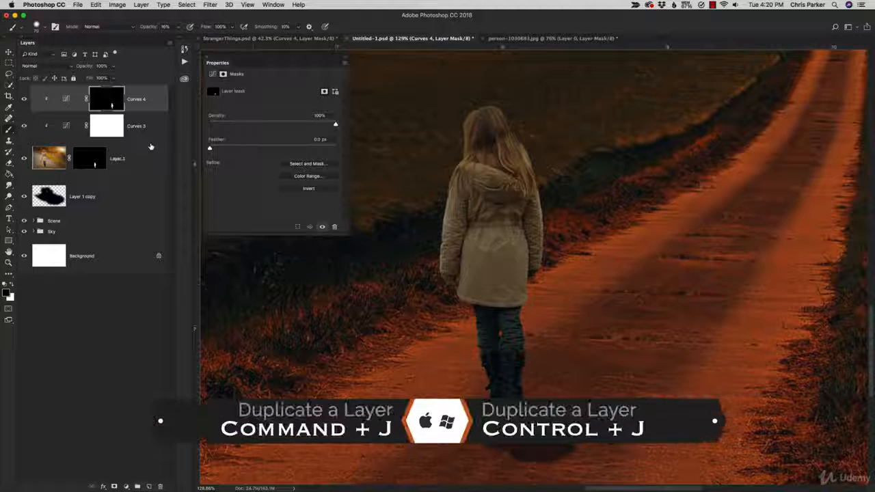
# - Duplicate the Curves 4 layer, clip the copy to Layer 1, and compare the girl with and without it
pyautogui.press('super+j')
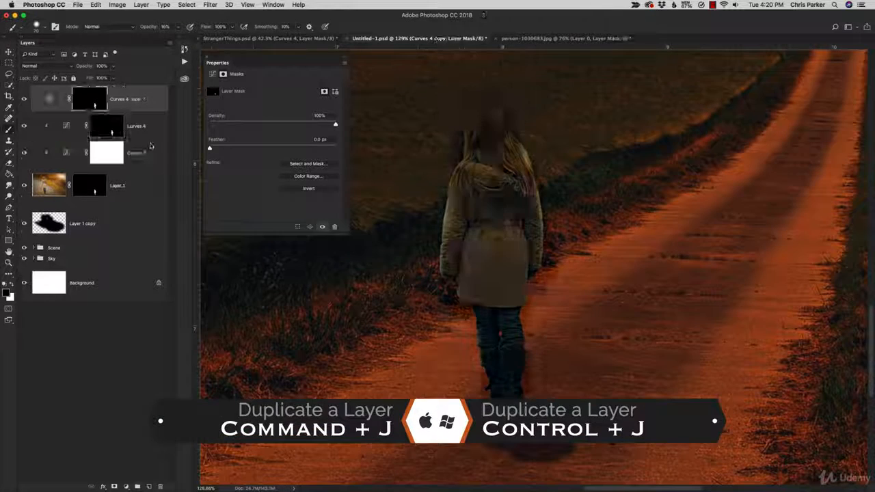
pyautogui.rightClick(152, 102)
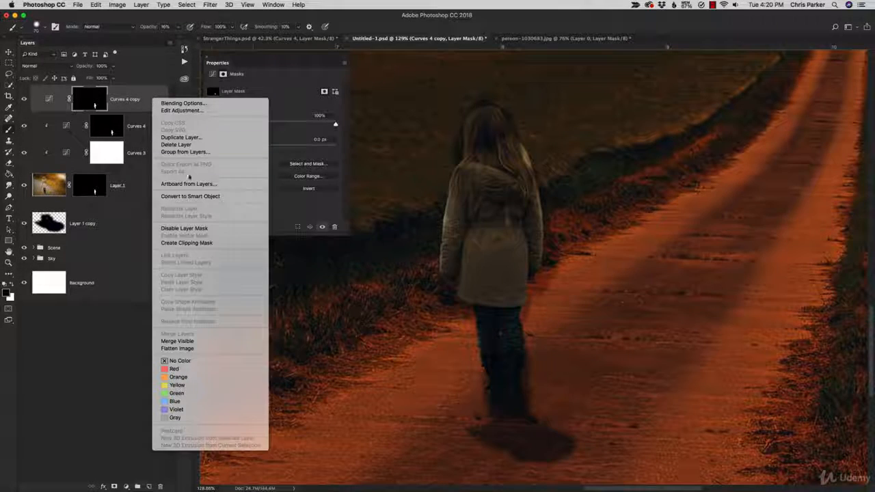
pyautogui.click(191, 243)
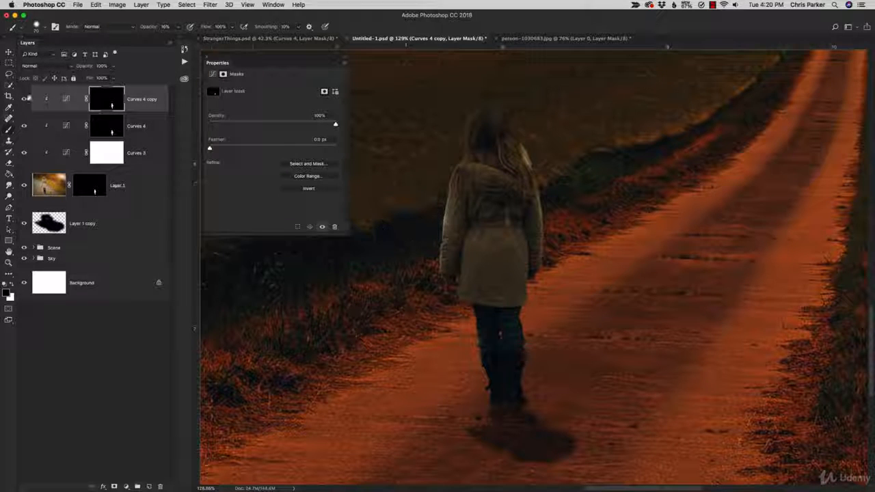
pyautogui.click(25, 99)
pyautogui.click(24, 100)
# - Paint white on the Curves 4 copy mask over the girl's hair, raising the brush opacity to 100%, and lower the layer's opacity to 39%
pyautogui.press('x')
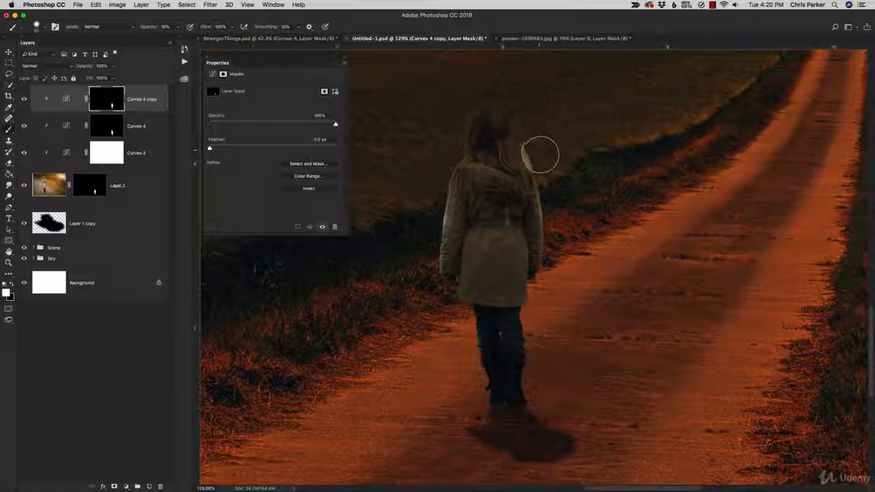
pyautogui.moveTo(535, 151)
pyautogui.mouseDown()
pyautogui.moveTo(524, 146)
pyautogui.moveTo(525, 154)
pyautogui.mouseUp()
pyautogui.press('0')
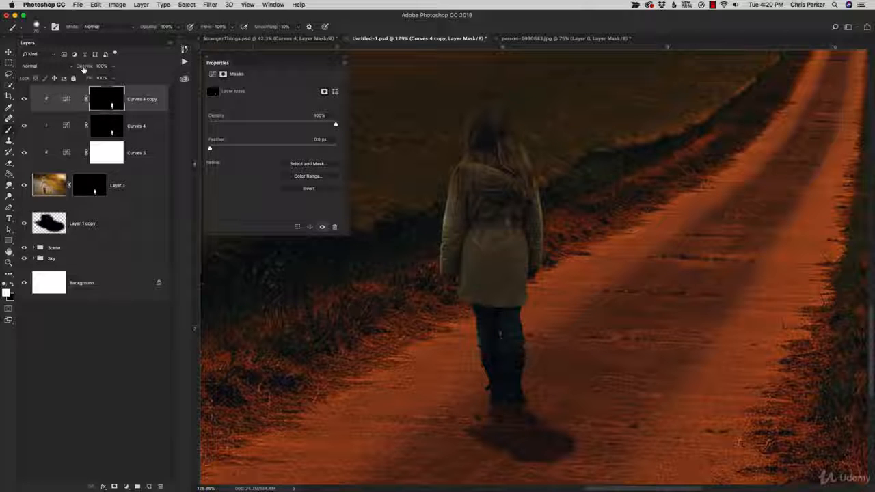
pyautogui.moveTo(80, 68); pyautogui.dragTo(69, 69)
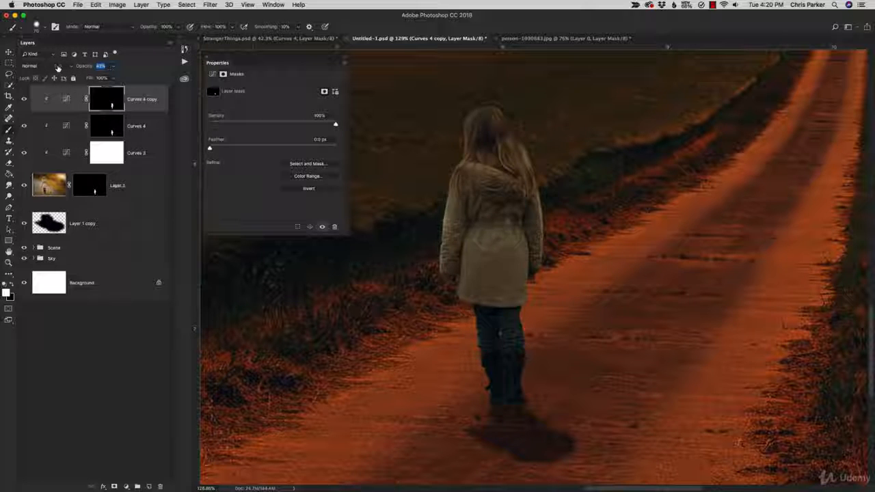
# - Compare the girl with and without the three Curves layers in the full scene, and set the Curves 4 copy opacity to 50%
pyautogui.press('z')
pyautogui.keyDown('alt'); pyautogui.click(404, 203); pyautogui.keyUp('alt')
pyautogui.keyDown('alt'); pyautogui.click(404, 203); pyautogui.keyUp('alt')
pyautogui.keyDown('alt'); pyautogui.click(404, 203); pyautogui.keyUp('alt')
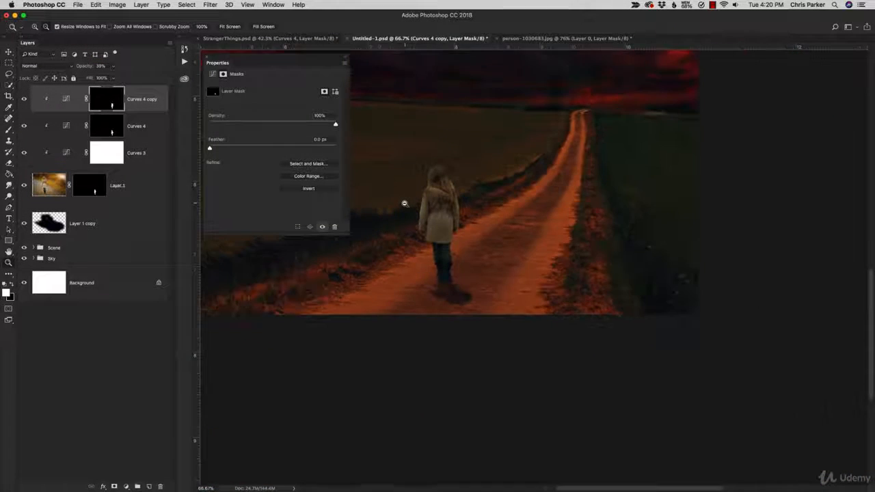
pyautogui.moveTo(451, 176); pyautogui.dragTo(512, 306)
pyautogui.press('super+r')
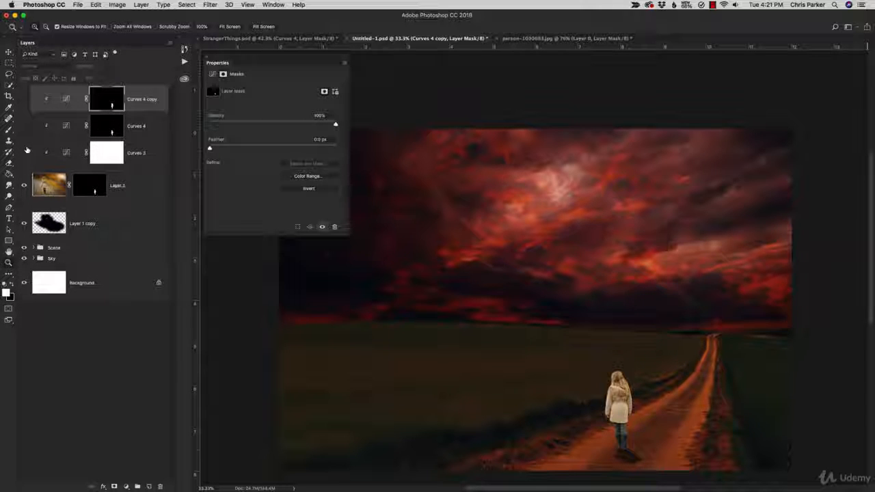
pyautogui.click(24, 100)
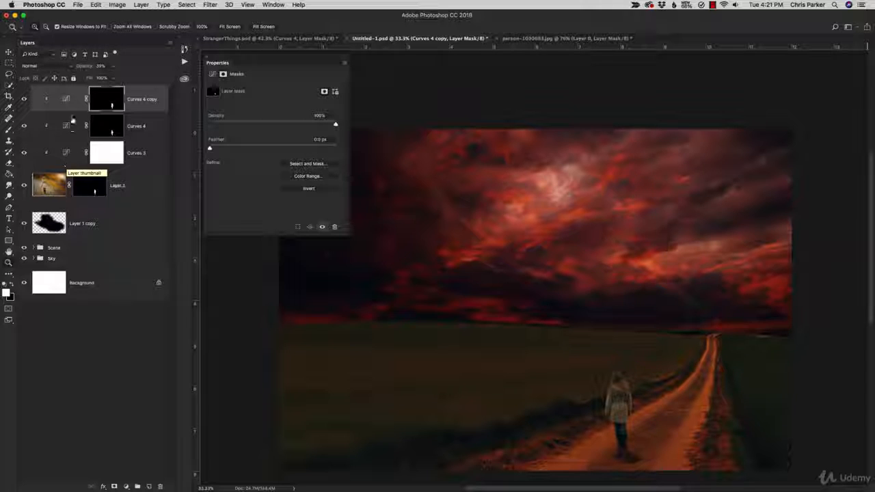
pyautogui.moveTo(79, 66); pyautogui.dragTo(82, 67)
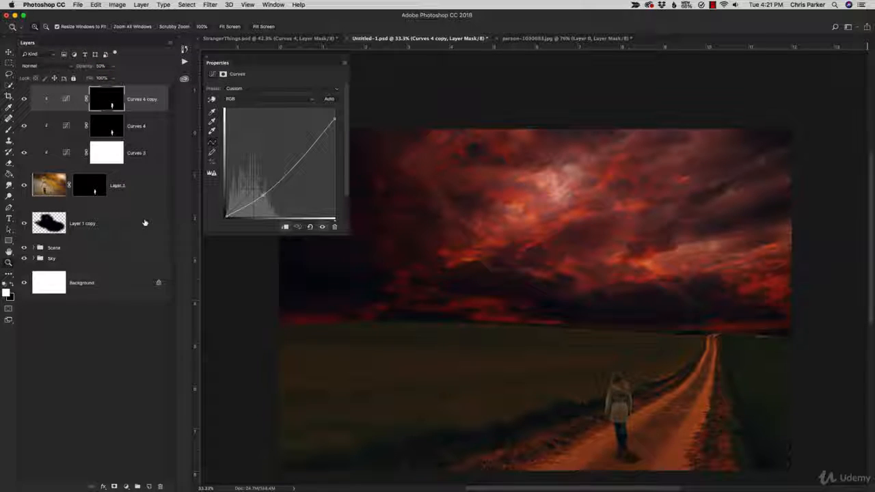
# - Group the three Curves layers, the girl's layer and her shadow layer, and name the group Model
pyautogui.keyDown('shift'); pyautogui.click(138, 193); pyautogui.keyUp('shift')
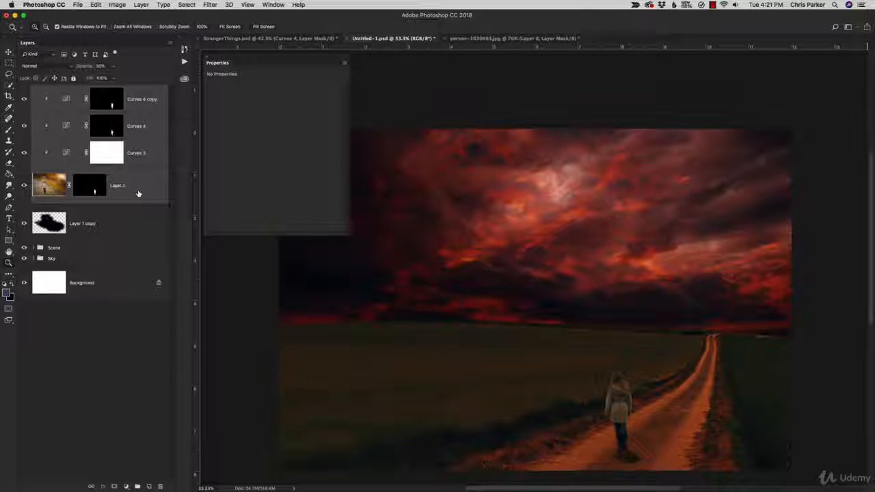
pyautogui.press('super+g')
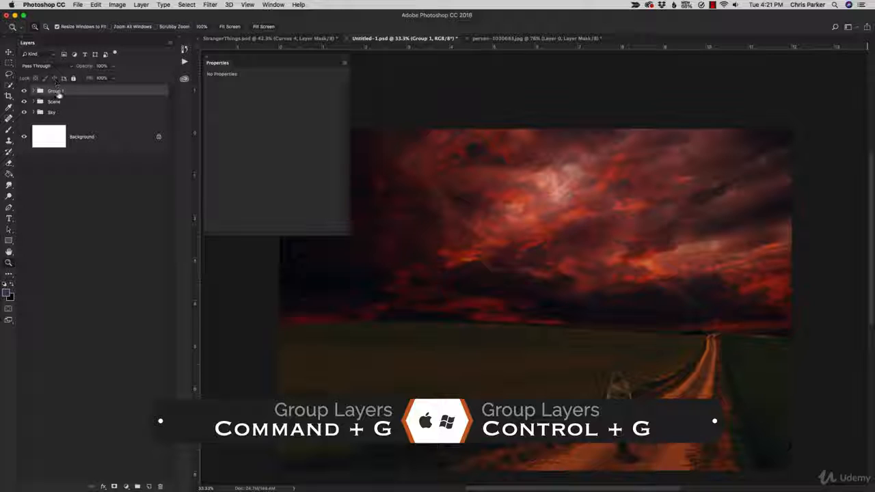
pyautogui.doubleClick(56, 92)
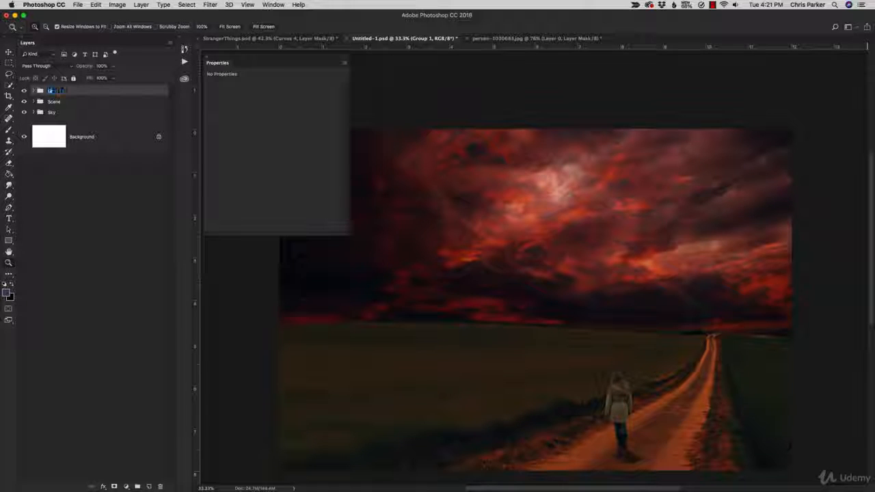
pyautogui.write('Model')
pyautogui.press('Return')
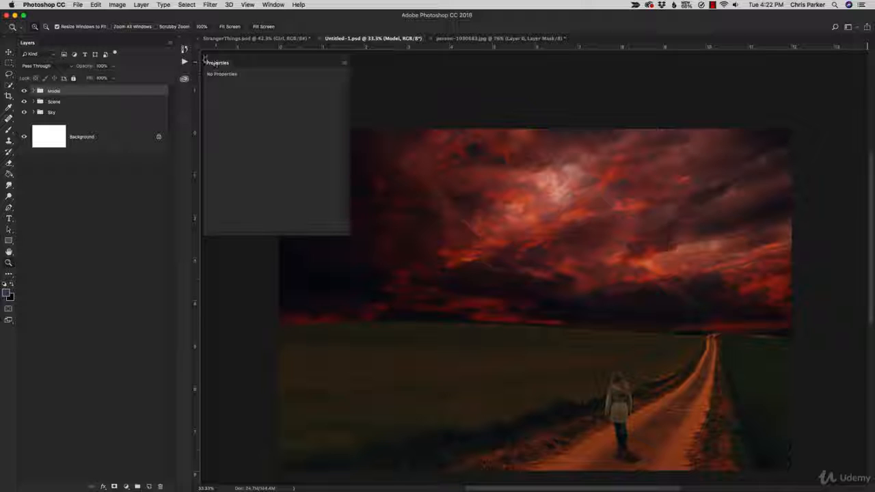
pyautogui.click(215, 59)
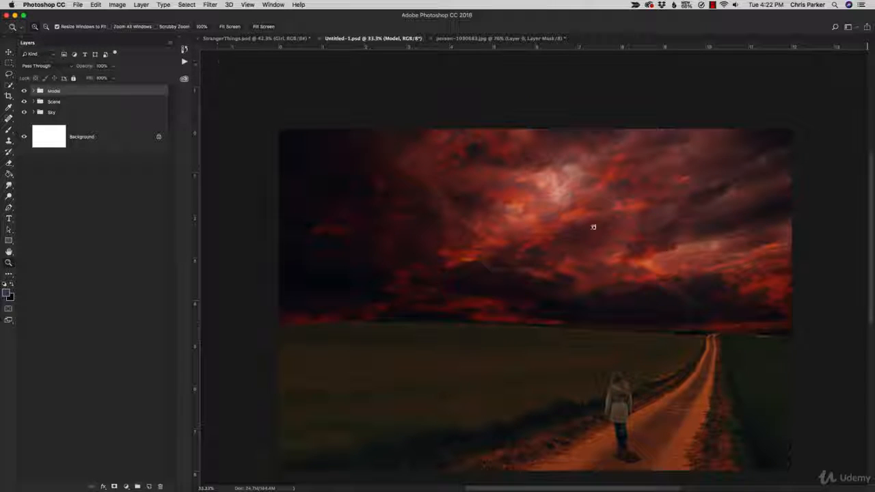